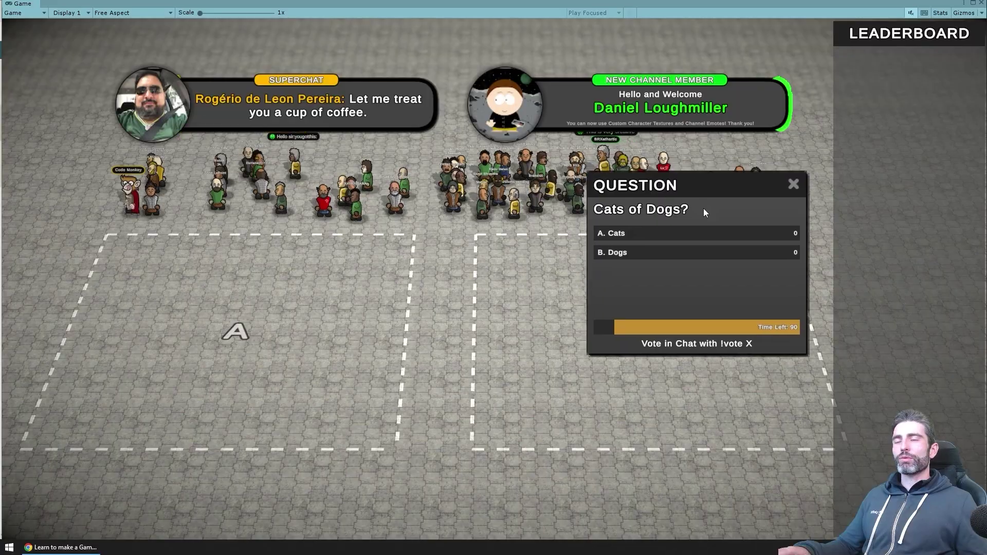
Step: Drag the 'Cats of Dogs?' question panel down to the bottom-right of the game view
left_click_drag(703, 208, 709, 361)
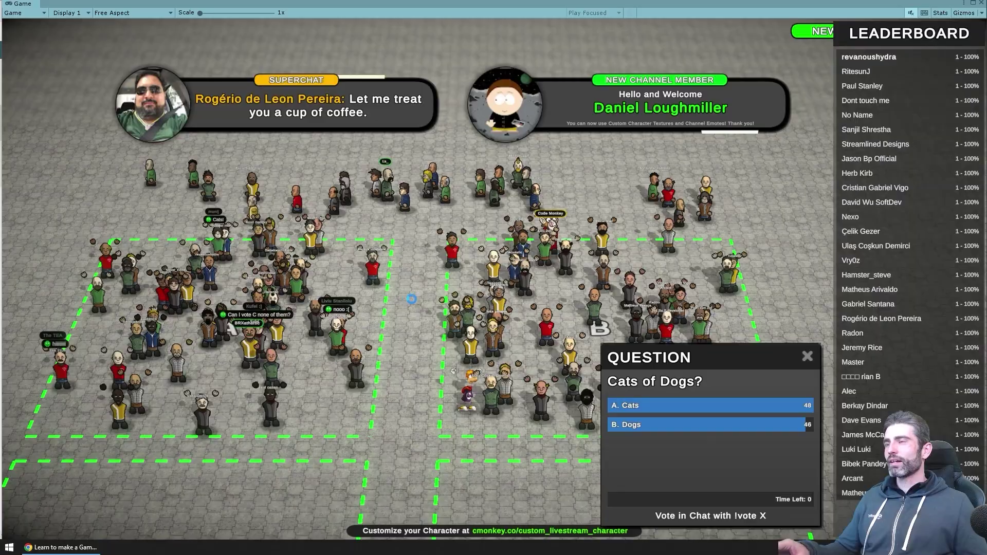
scroll(425, 334, "up", 5)
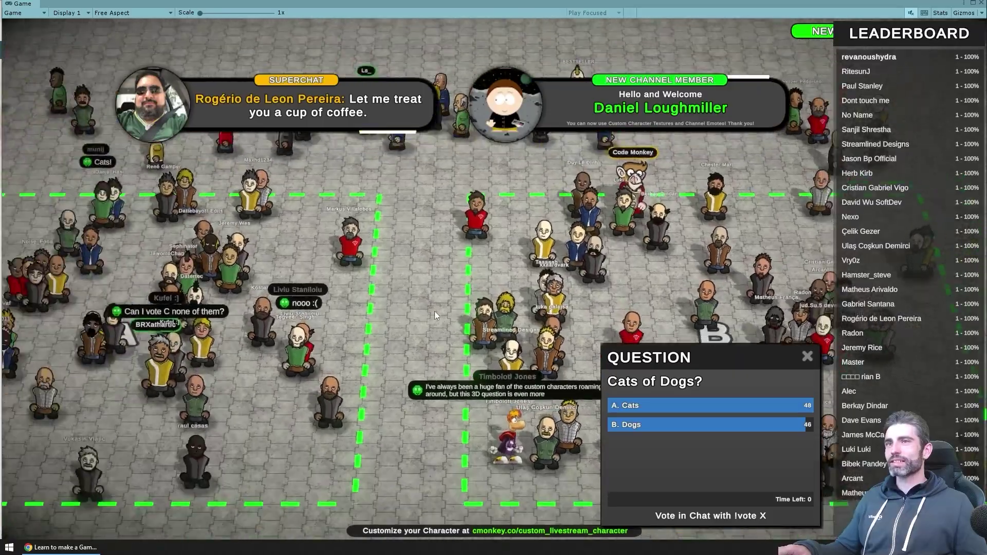
scroll(438, 310, "down", 5)
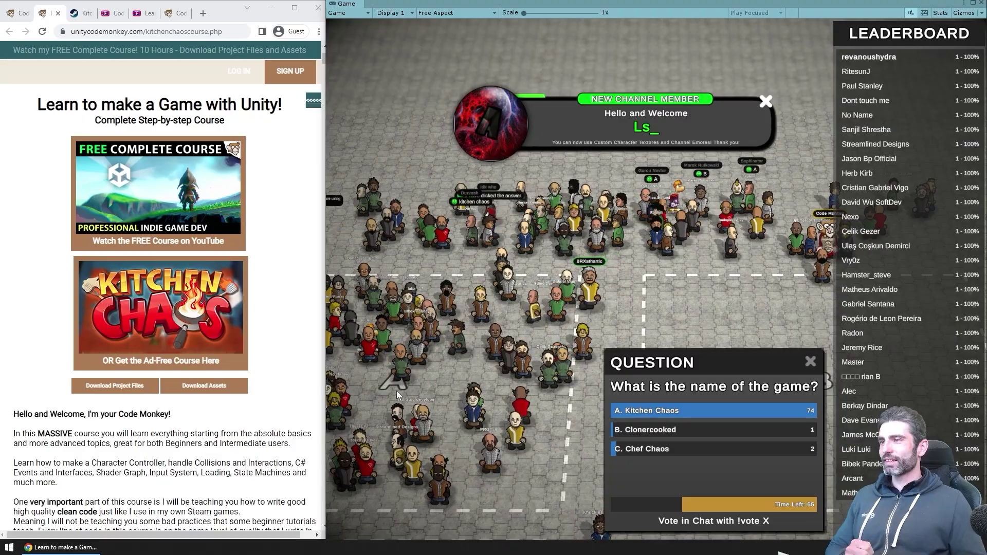
Step: Widen the Unity game view over the browser and scroll the player customization tutorial page
left_click_drag(318, 396, 240, 396)
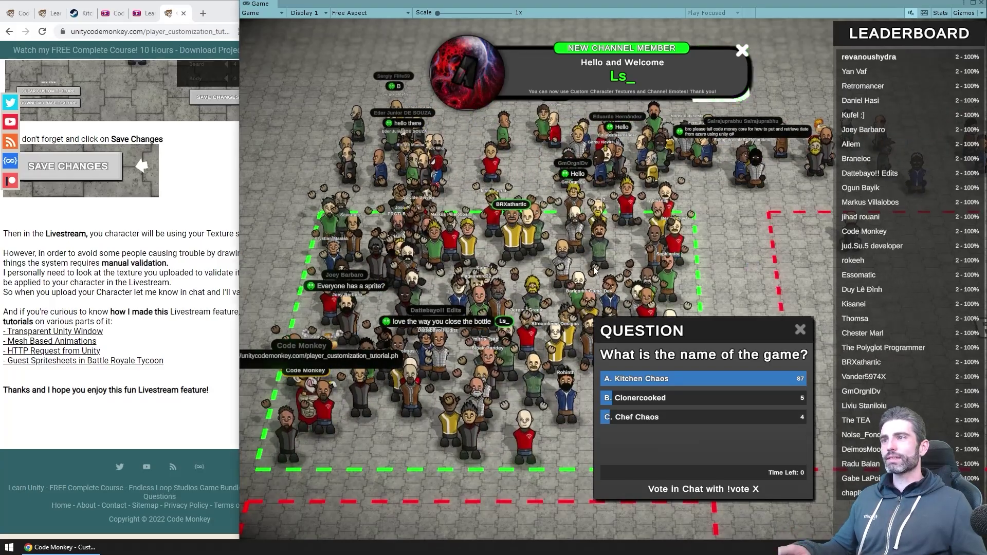
scroll(462, 274, "down", 3)
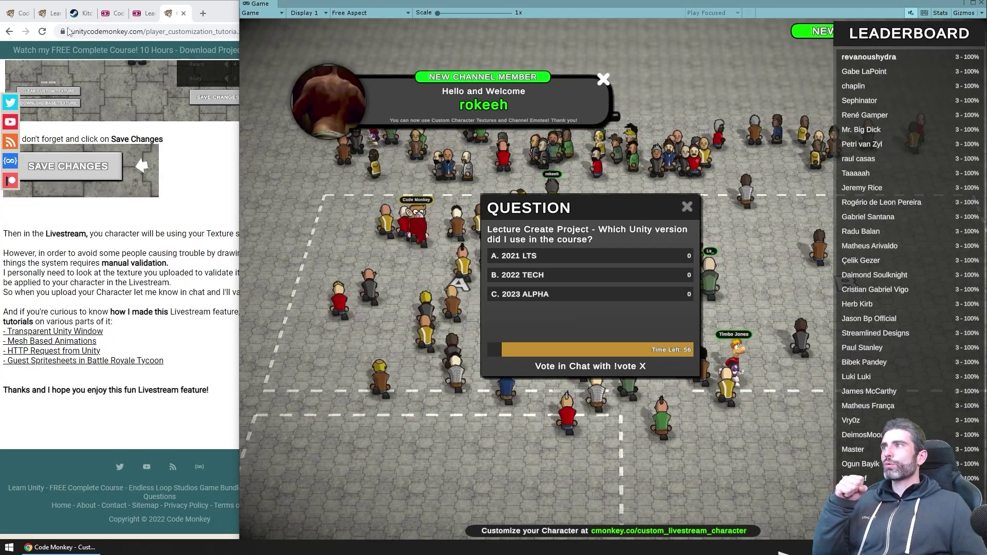
Step: Switch to the Kitchen Chaos course page, jump to Lecture 1 Create Project, then return to Unity
left_click(38, 12)
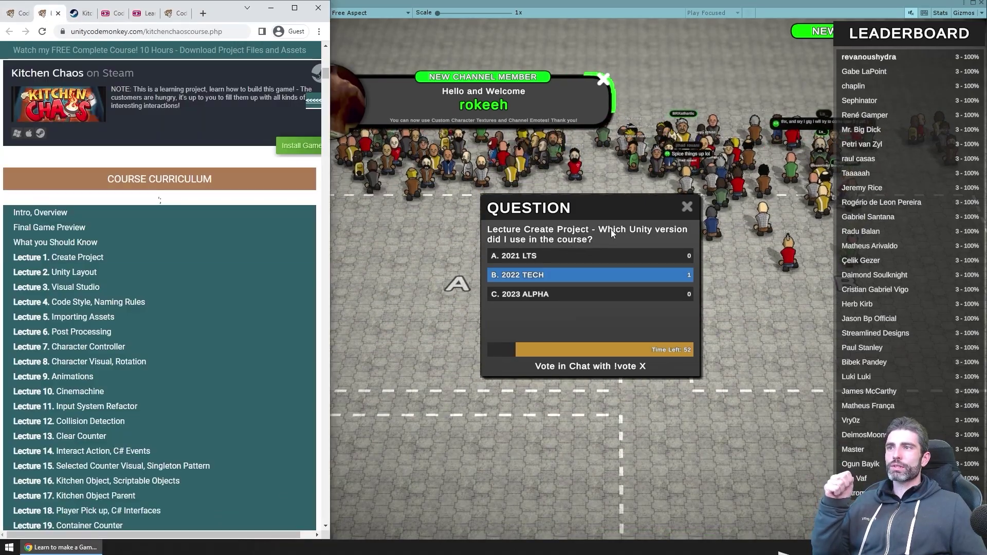
left_click(538, 258)
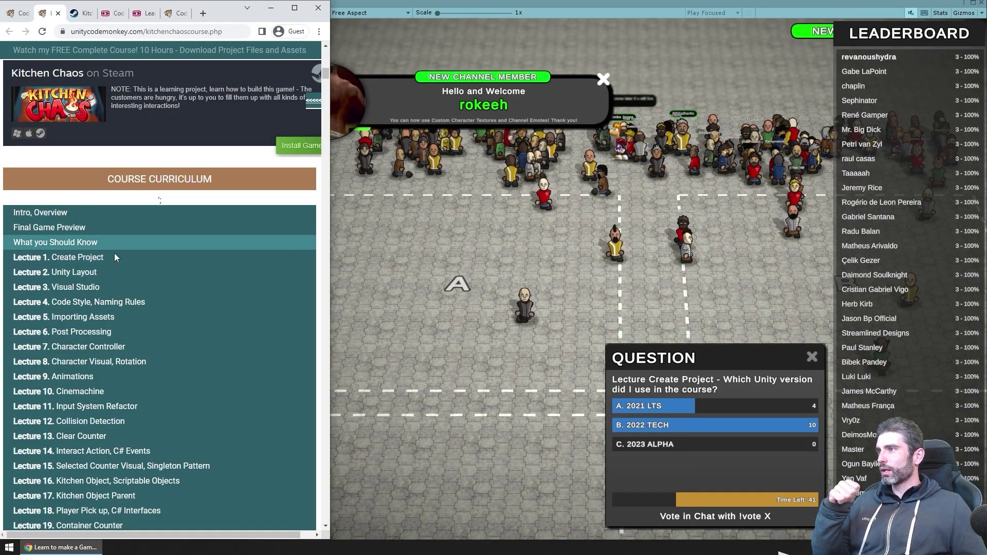
scroll(133, 259, "up", 5)
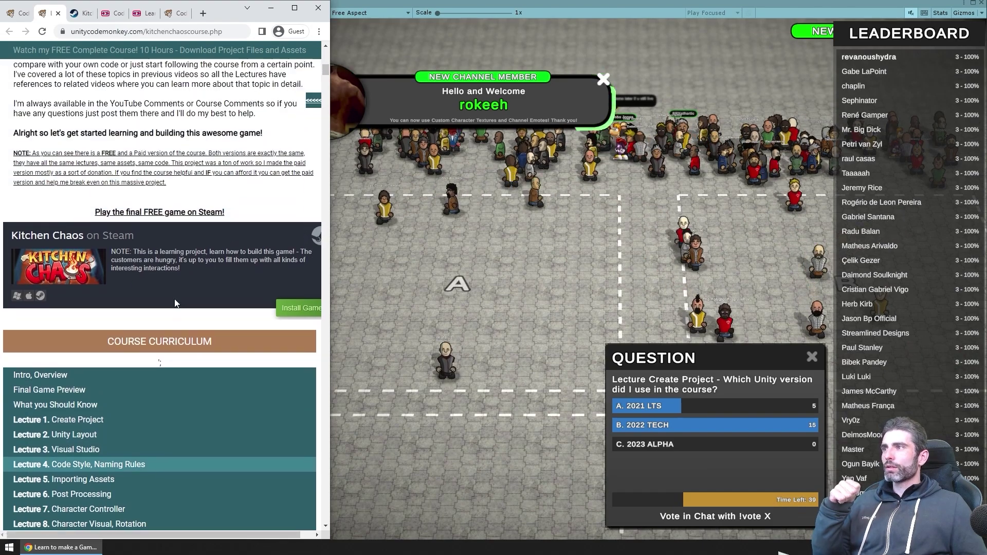
scroll(137, 278, "down", 6)
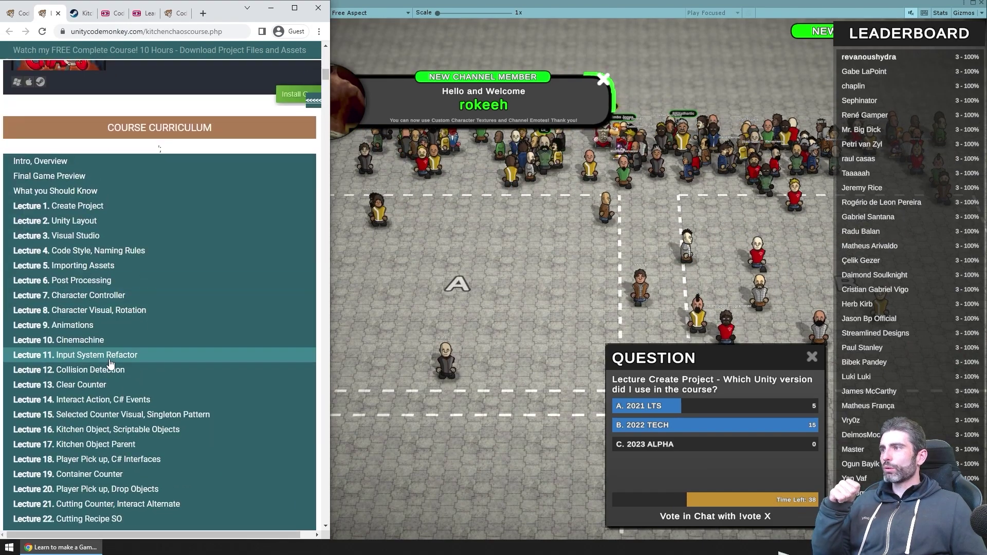
left_click(89, 206)
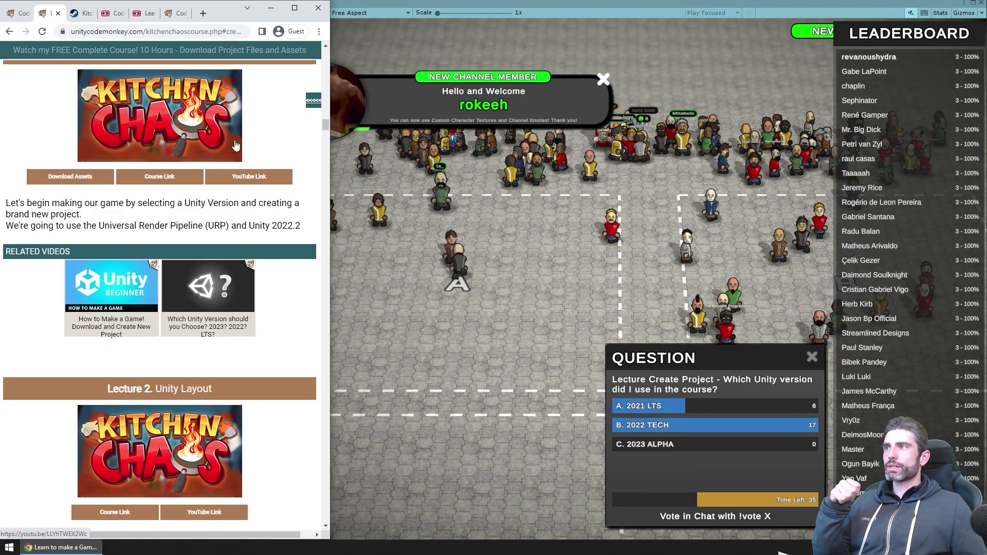
scroll(262, 373, "up", 4)
left_click(645, 282)
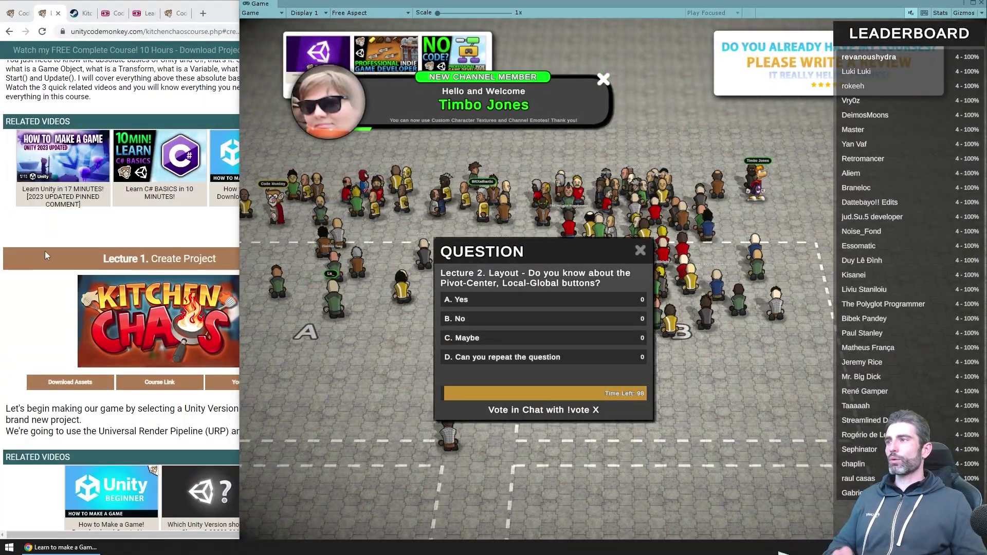
Step: Scroll the course page down to Lecture 2 Unity Layout, then return to the Unity editor
left_click(44, 251)
scroll(45, 251, "down", 7)
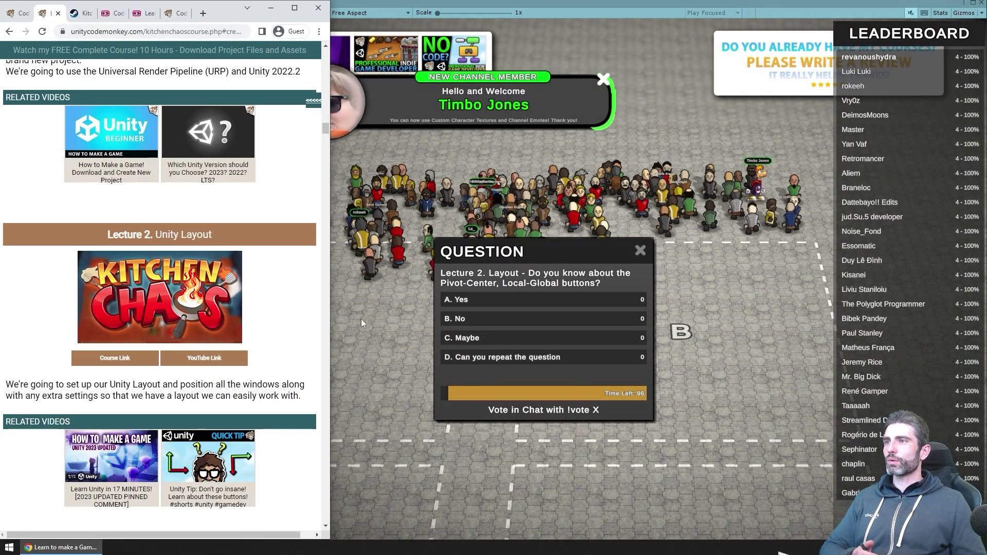
left_click(387, 329)
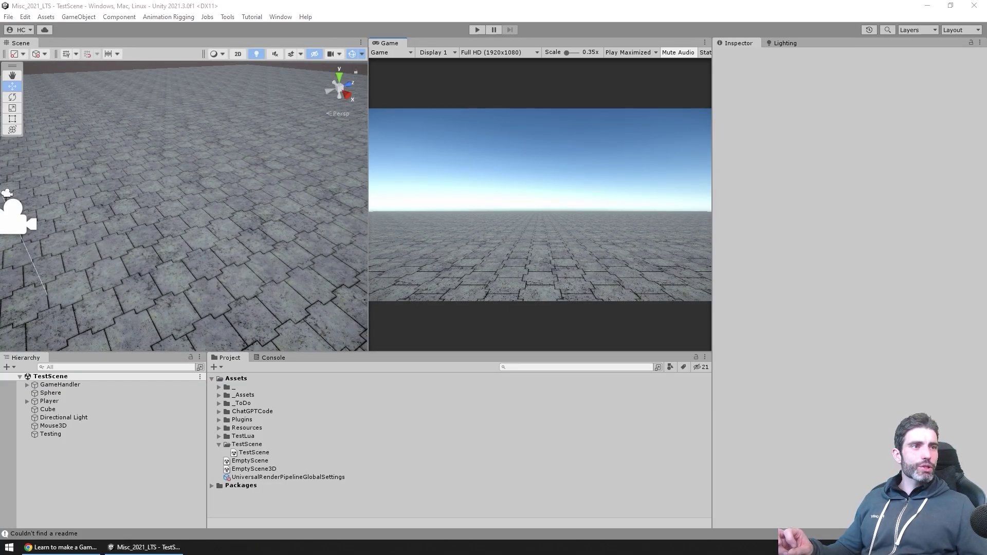
Step: Show the Center/Pivot and Global/Local handle options without changing them
right_click_drag(261, 228, 259, 190)
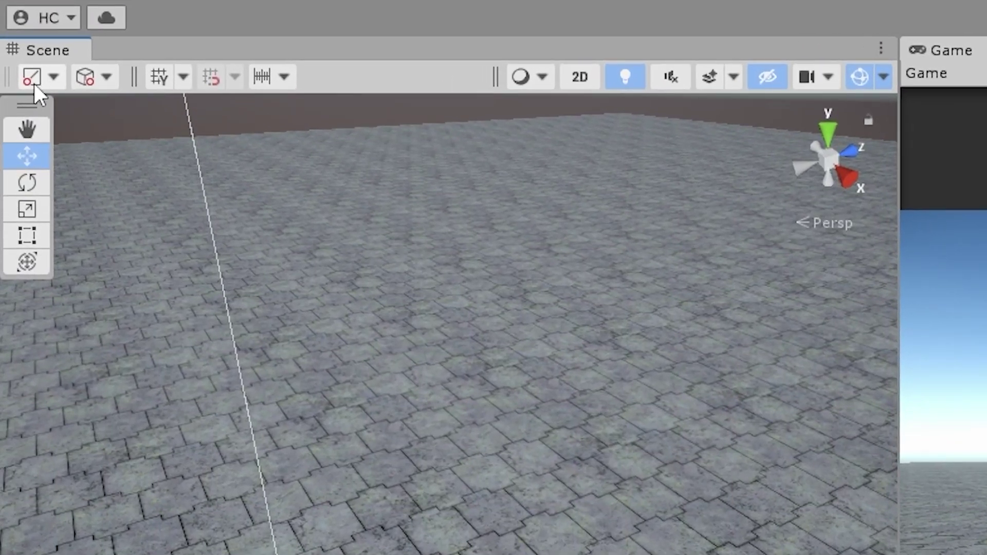
left_click(34, 84)
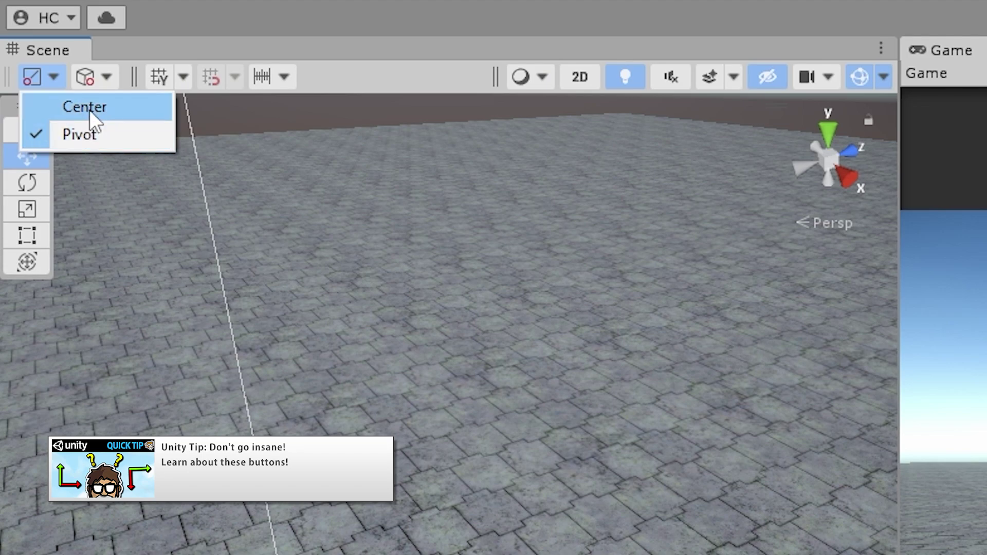
left_click(95, 77)
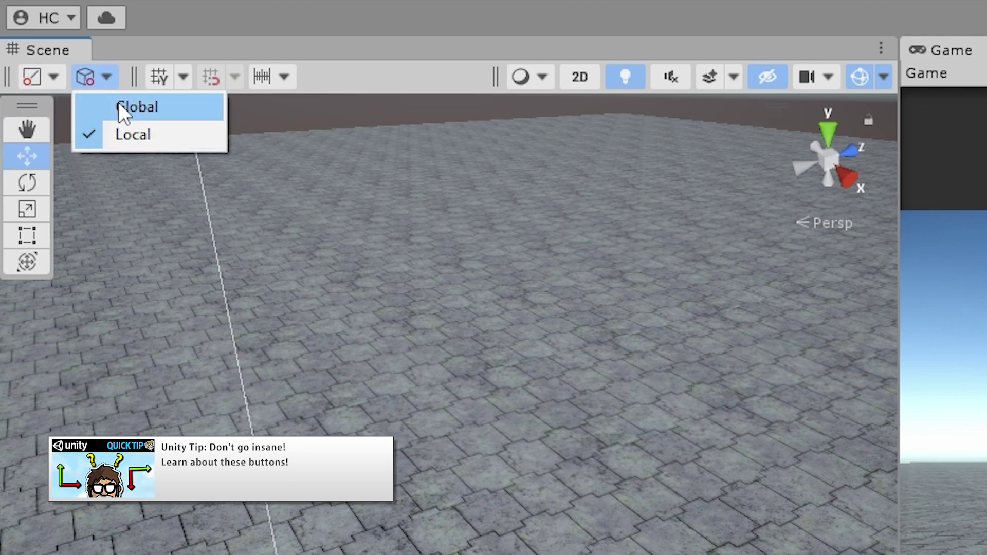
left_click(474, 72)
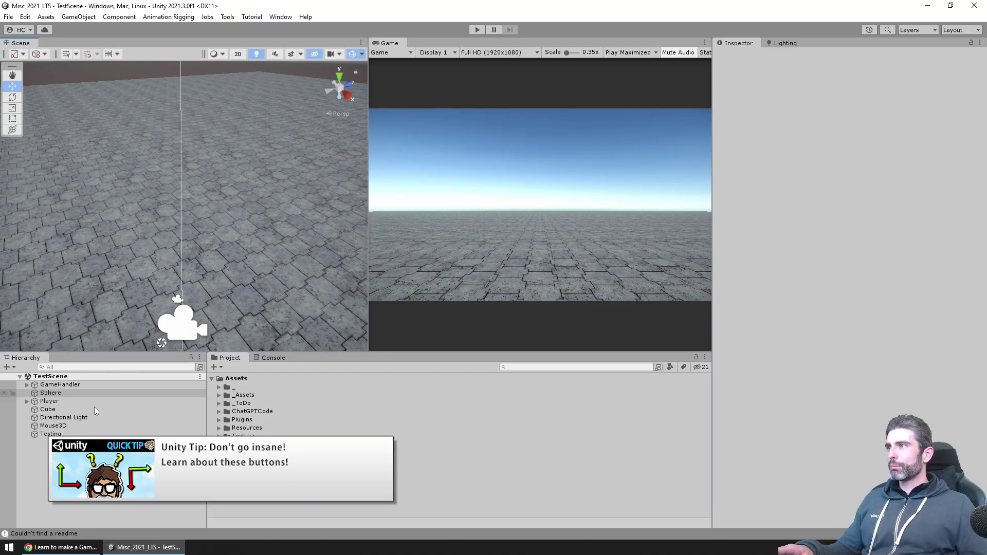
Step: Create an empty GameObject and a Cube (1), moving the cube to the right
right_click(97, 406)
left_click(131, 314)
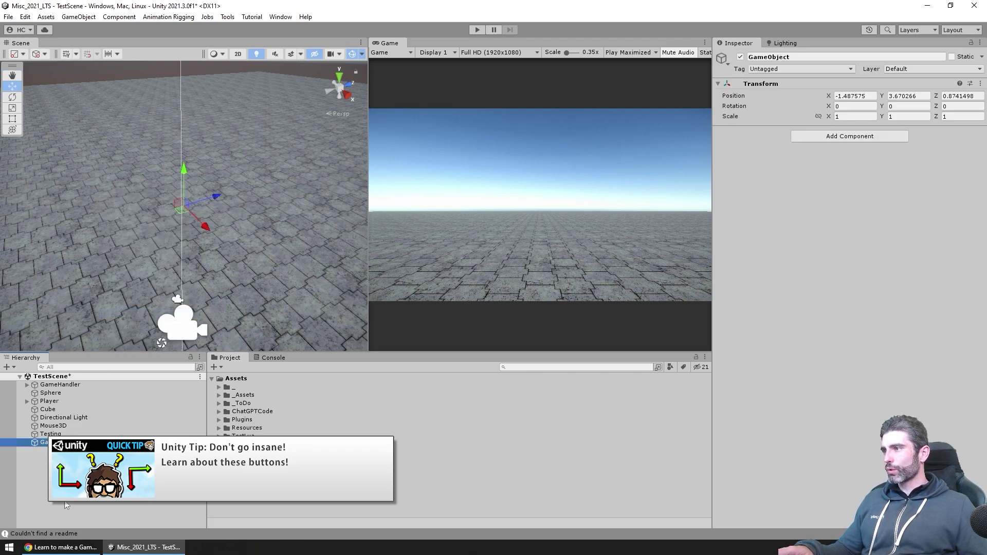
key("w")
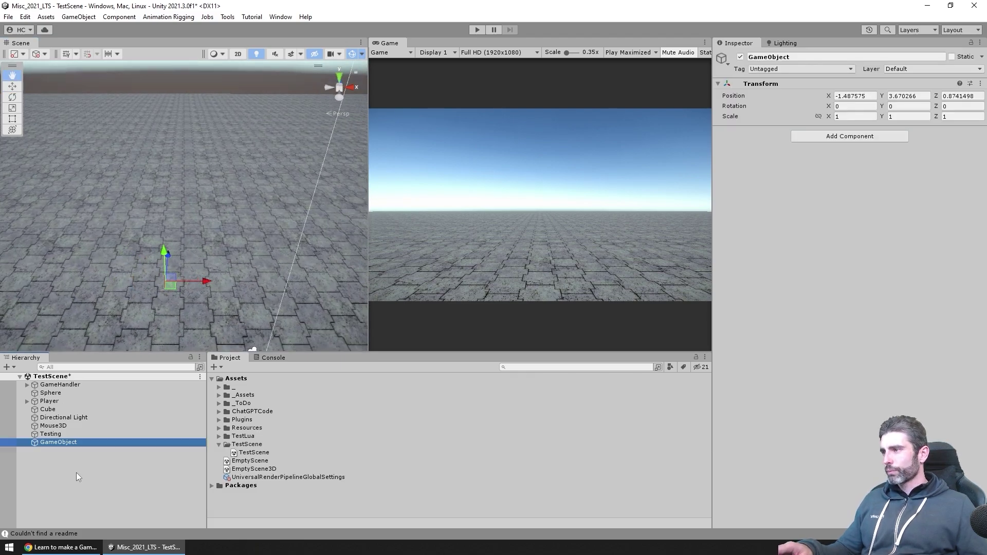
right_click(77, 473)
mouse_move(128, 326)
left_click(212, 330)
key("Return")
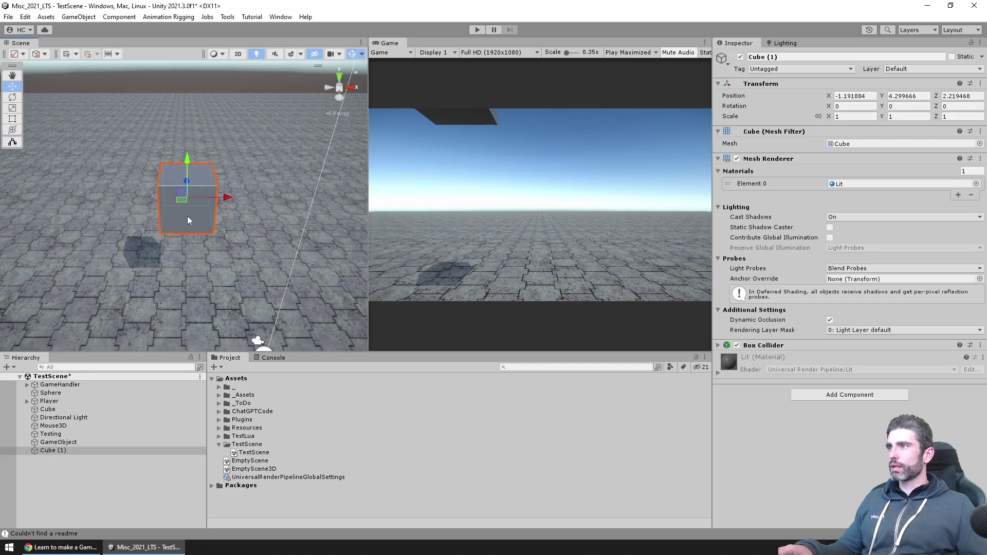
left_click_drag(185, 201, 203, 245)
key("f")
Step: Add a child Cube under Cube (1) and raise it above its parent
right_click(43, 450)
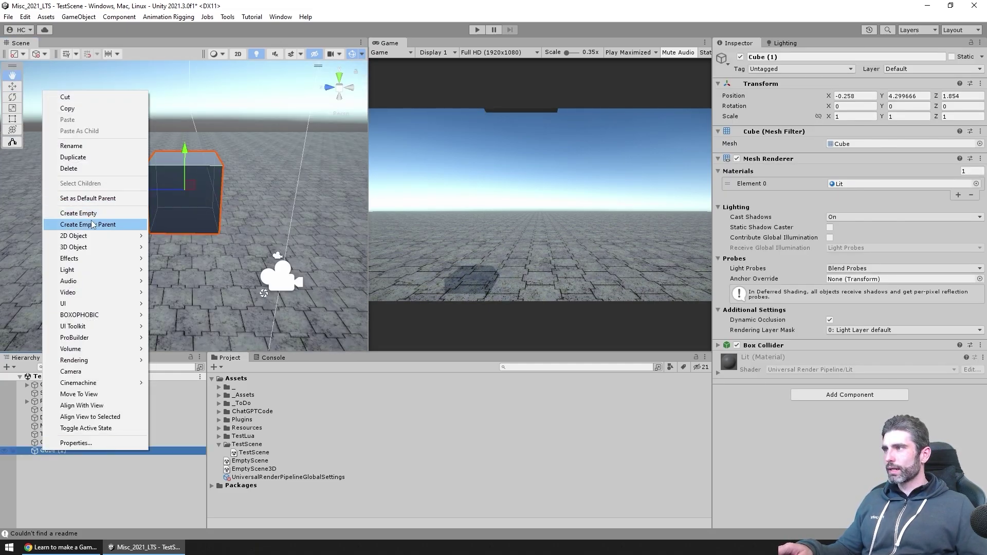
mouse_move(76, 252)
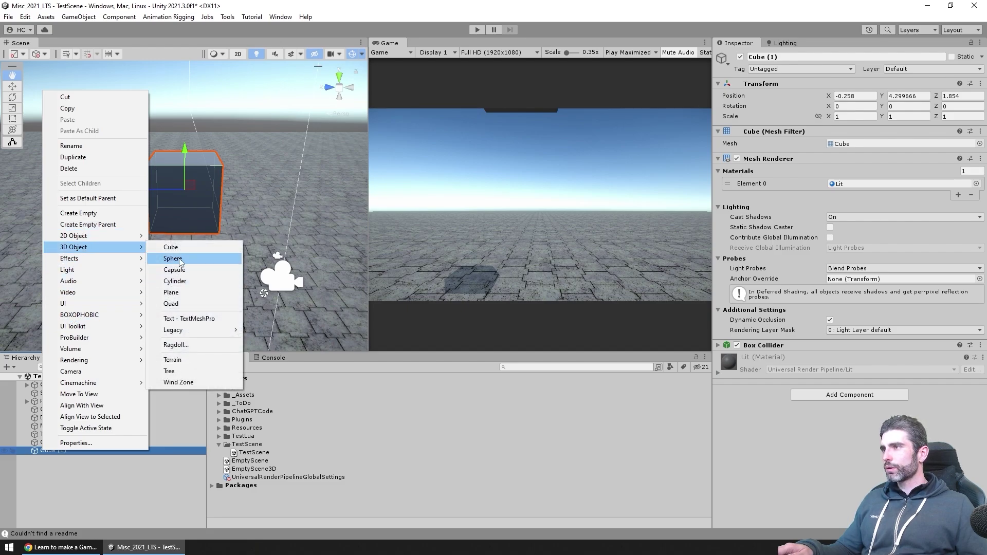
left_click(178, 249)
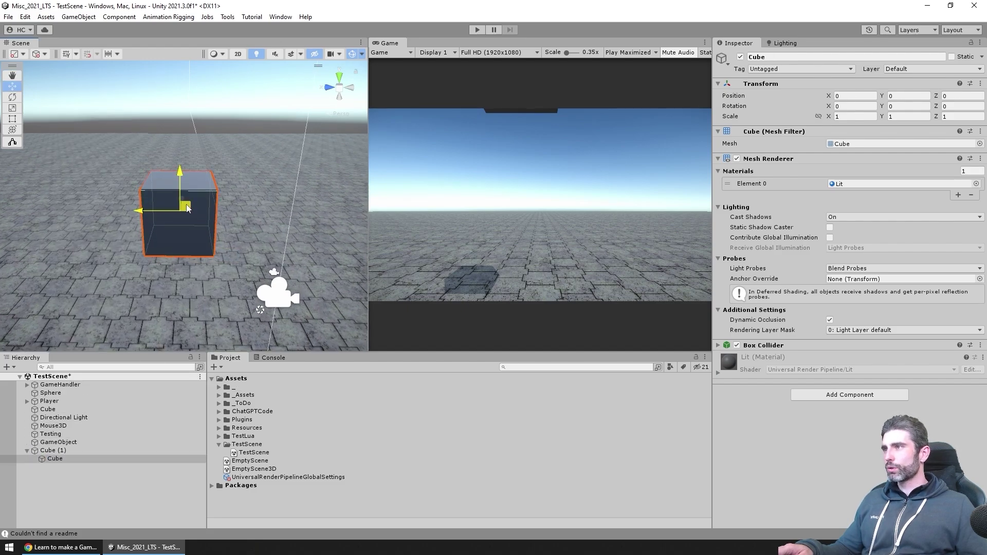
left_click_drag(187, 208, 265, 233)
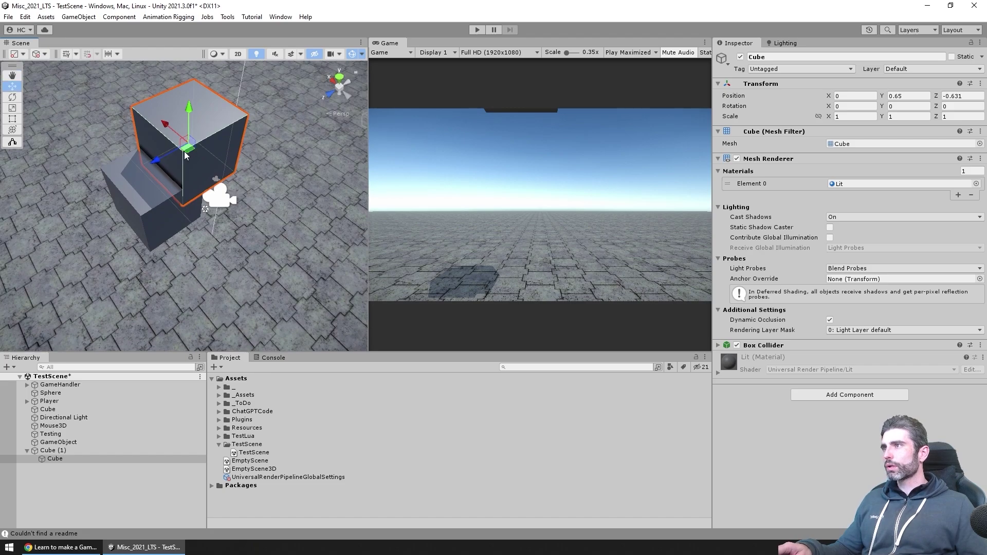
left_click_drag(184, 152, 178, 147)
left_click_drag(216, 180, 226, 149, "alt")
left_click(53, 451)
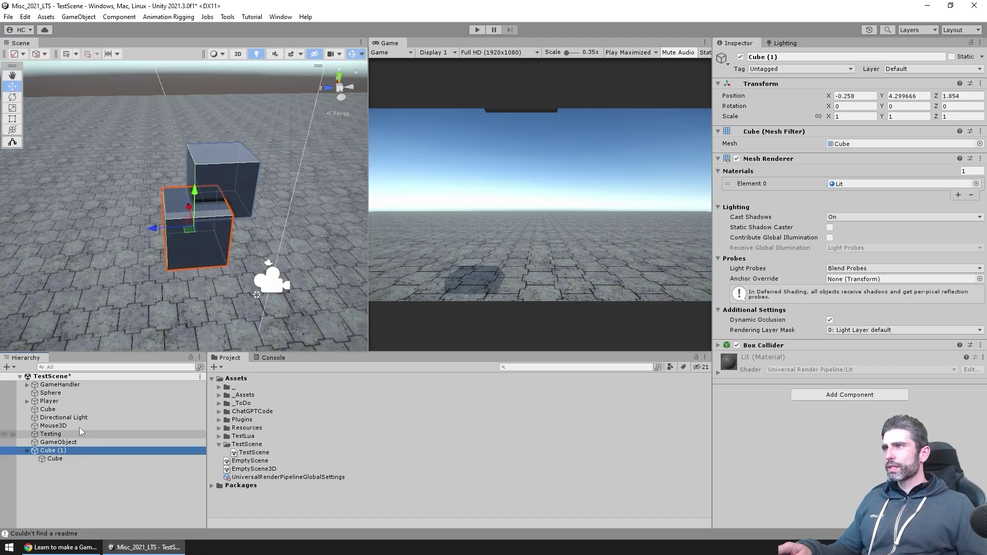
left_click_drag(31, 206, 45, 63, "alt")
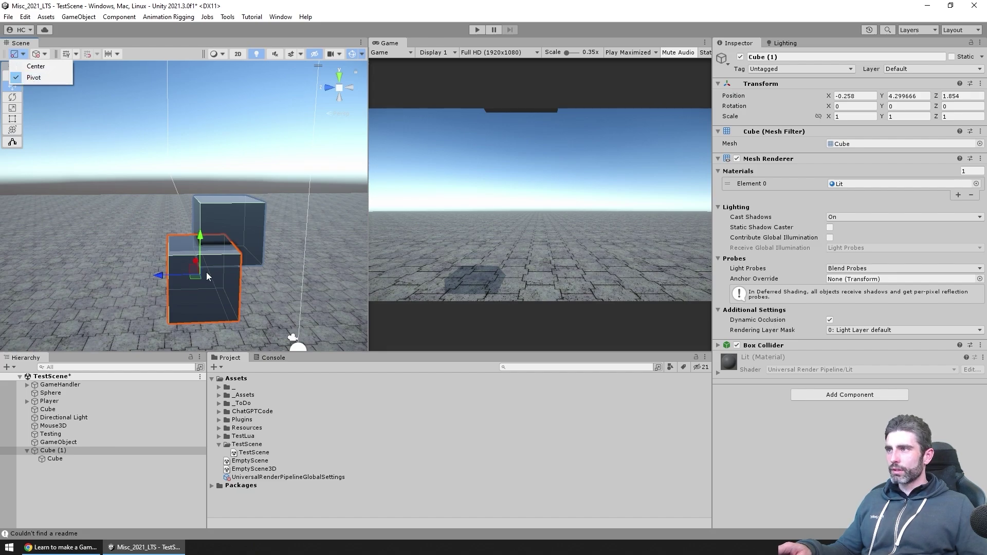
Step: Move Cube (1) with its child sideways and rotate it around its vertical axis
left_click(194, 278)
left_click_drag(195, 278, 152, 267)
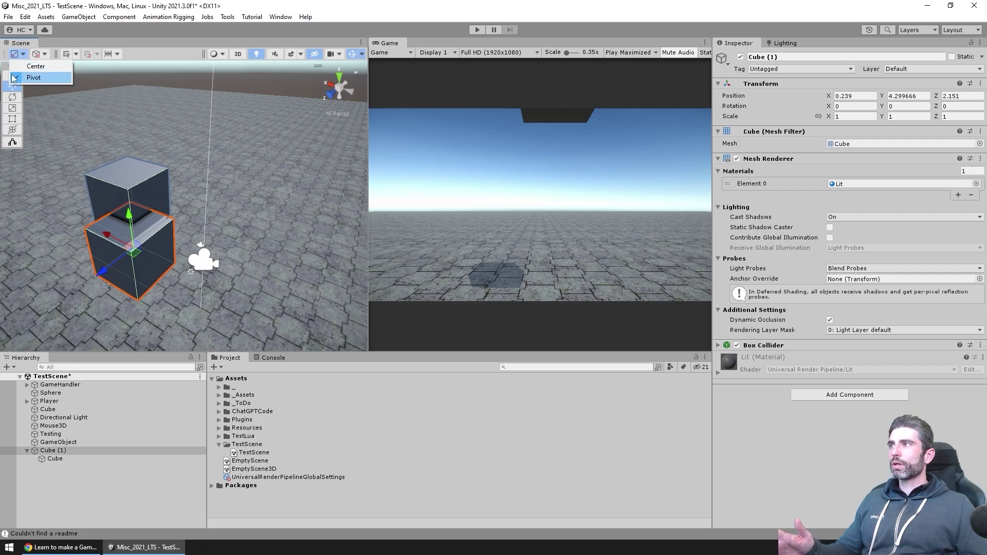
left_click_drag(88, 116, 231, 249, "alt")
key("e")
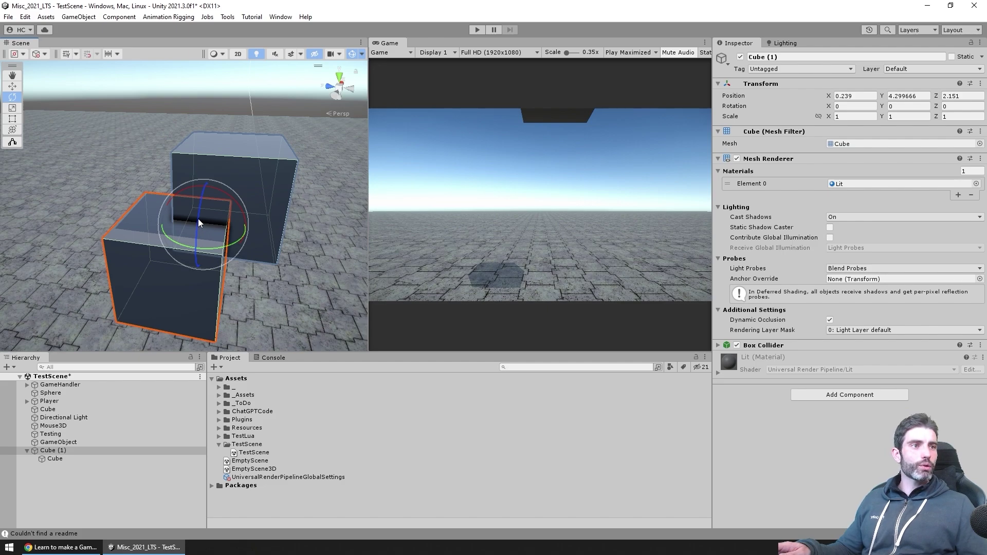
mouse_move(245, 232)
left_mouse_down()
mouse_move(238, 242)
mouse_move(255, 246)
left_mouse_up()
Step: Slide the child cube across the ground, then spin Cube (1) further to Y -90.2
left_click_drag(214, 159, 213, 252, "alt")
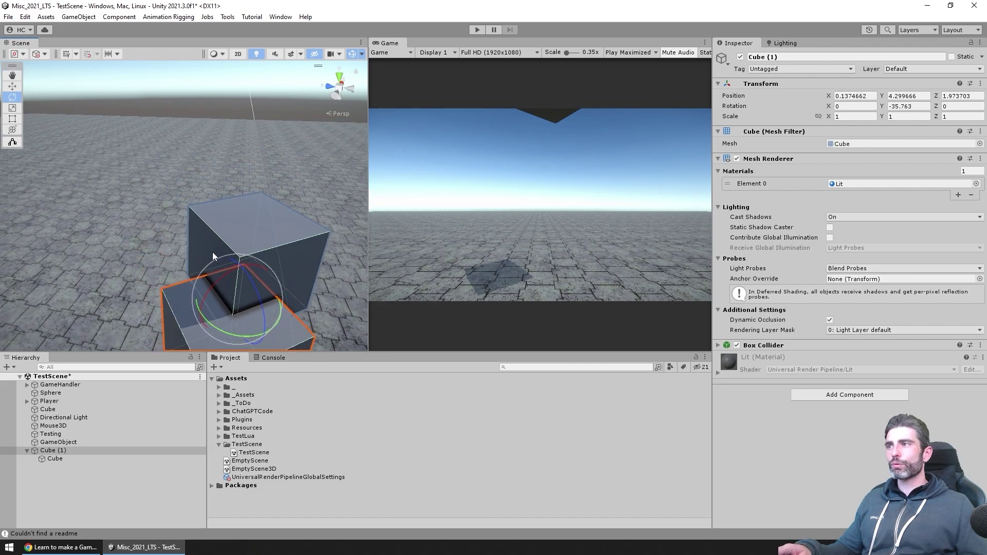
left_click(272, 232)
left_click_drag(272, 232, 162, 270, "alt")
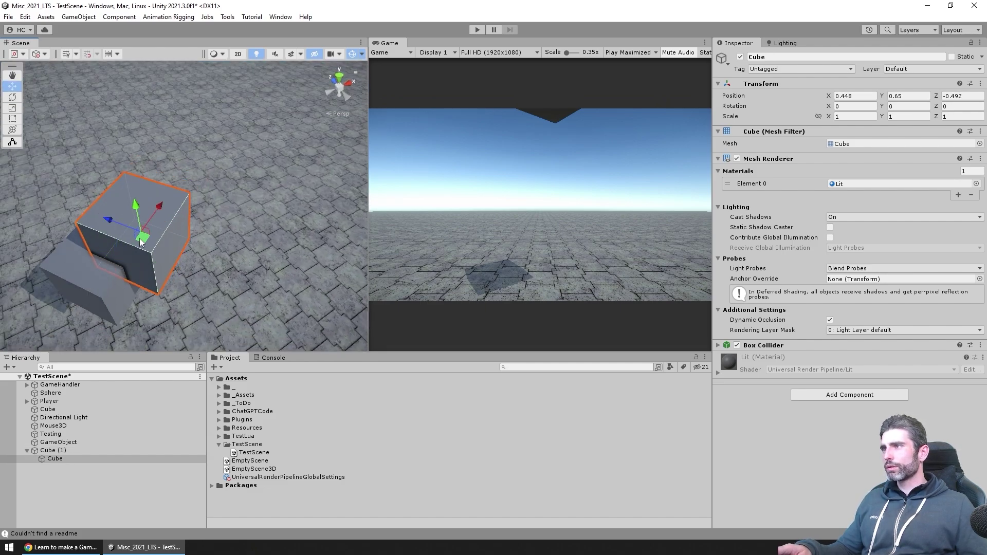
left_click_drag(140, 238, 214, 207)
left_click(62, 452)
left_click_drag(206, 247, 219, 158, "alt")
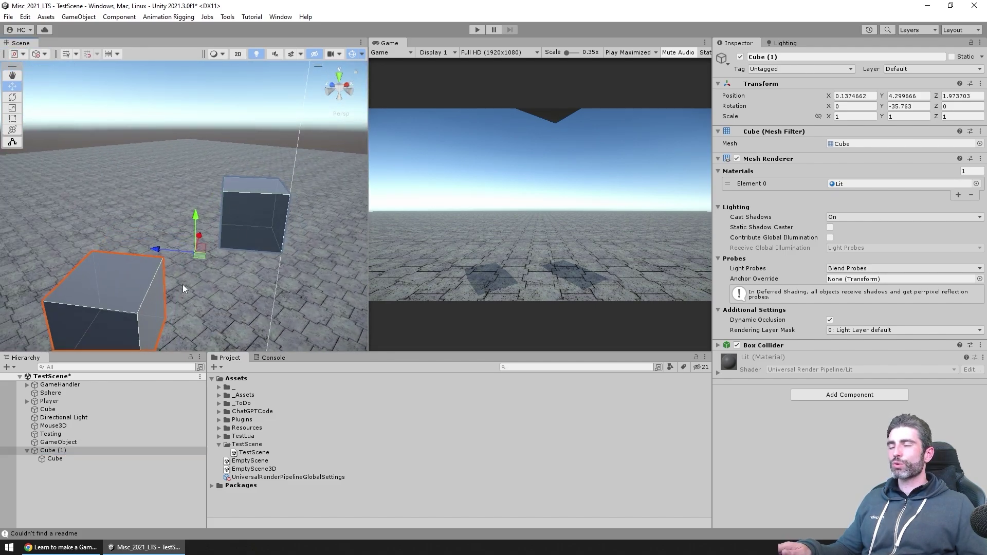
left_click_drag(183, 289, 309, 257, "alt")
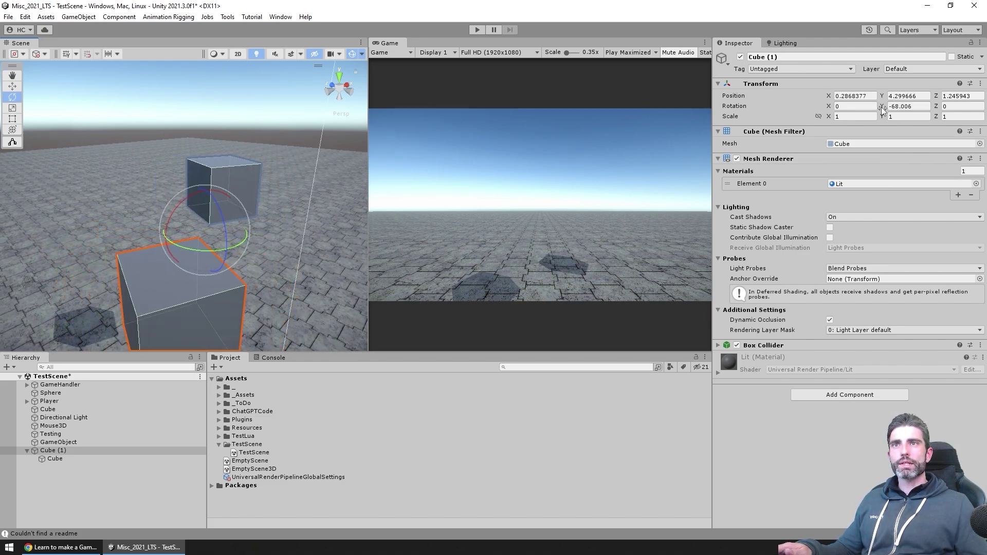
left_click_drag(883, 109, 97, 261)
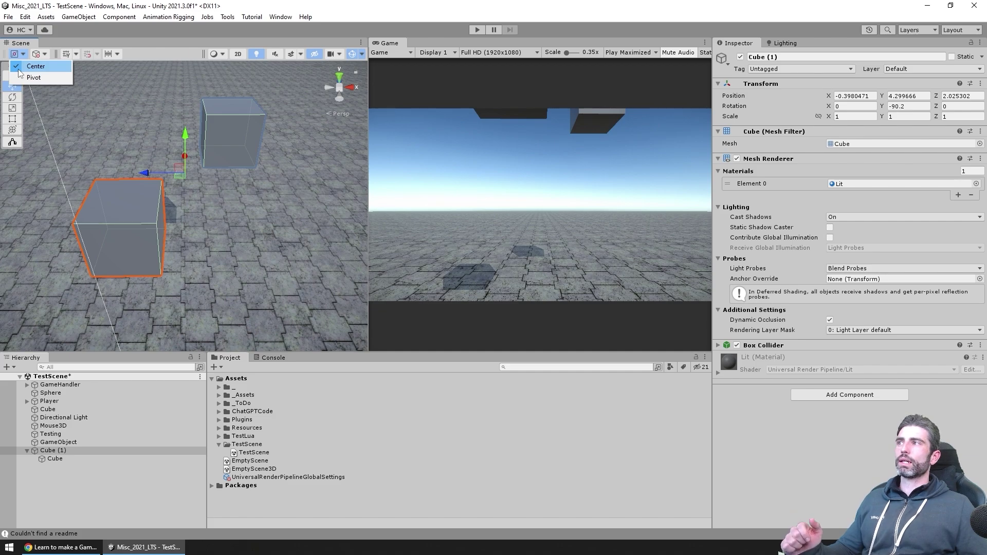
Step: Put the handle at Pivot and rotate Cube (1) to -112.8 on Y and 24.2 on X
left_click(33, 79)
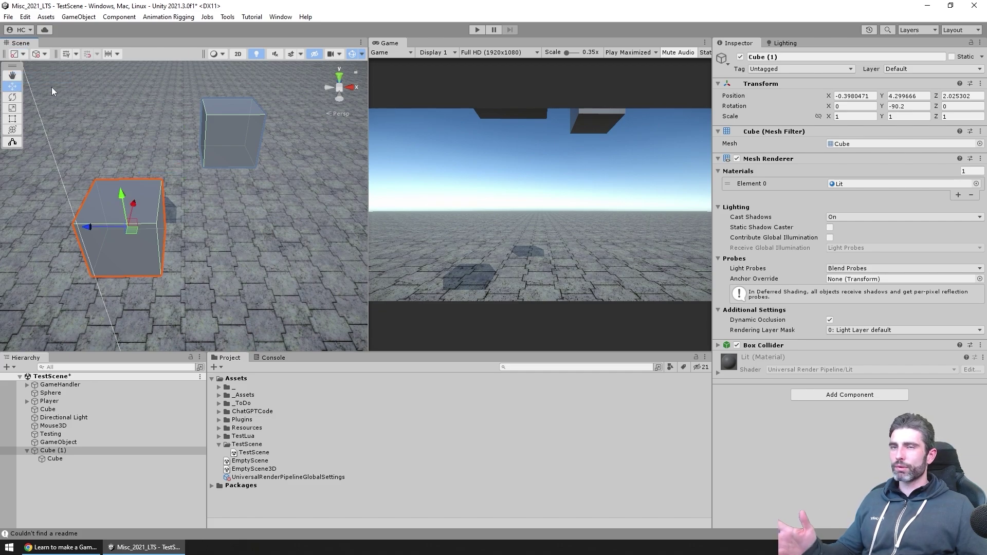
left_click_drag(888, 106, 983, 100)
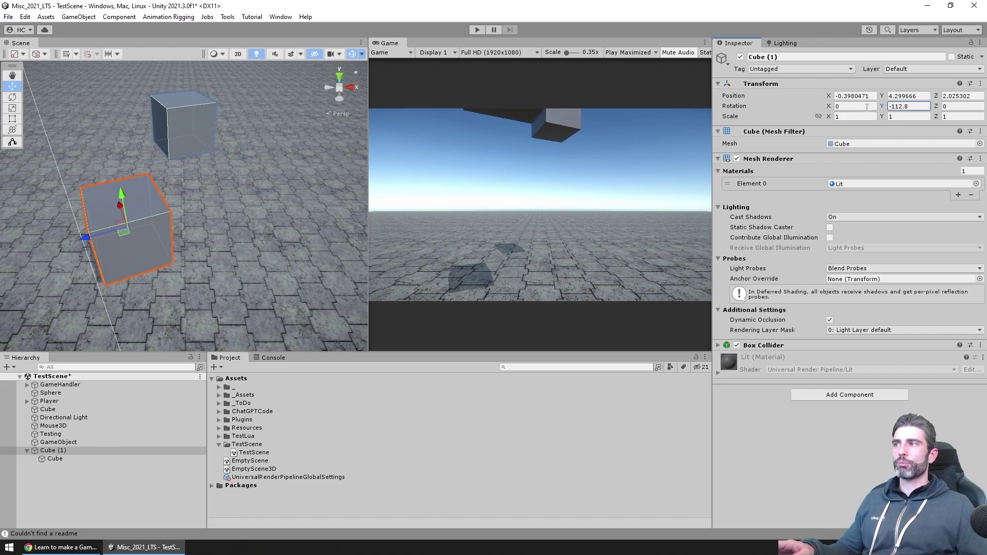
key("f")
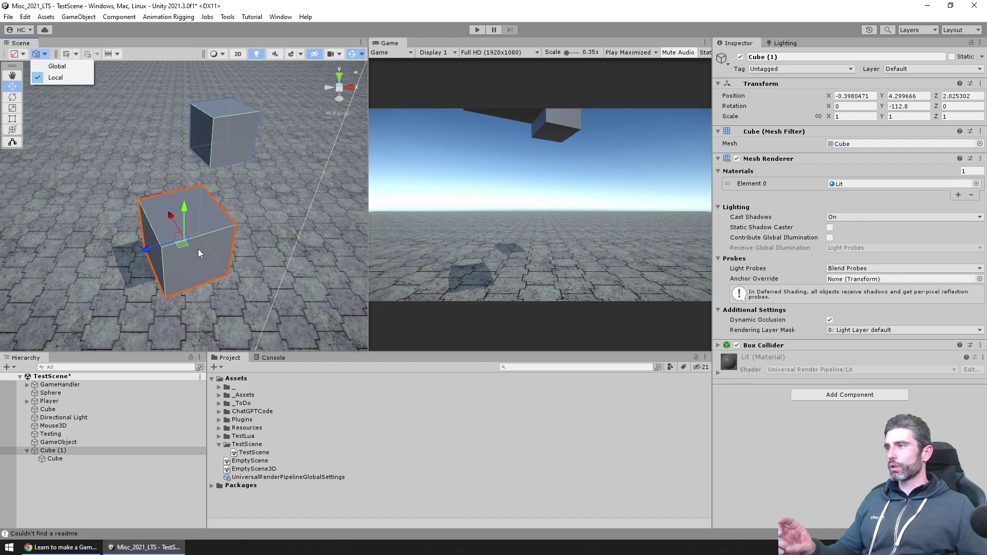
left_click(103, 459)
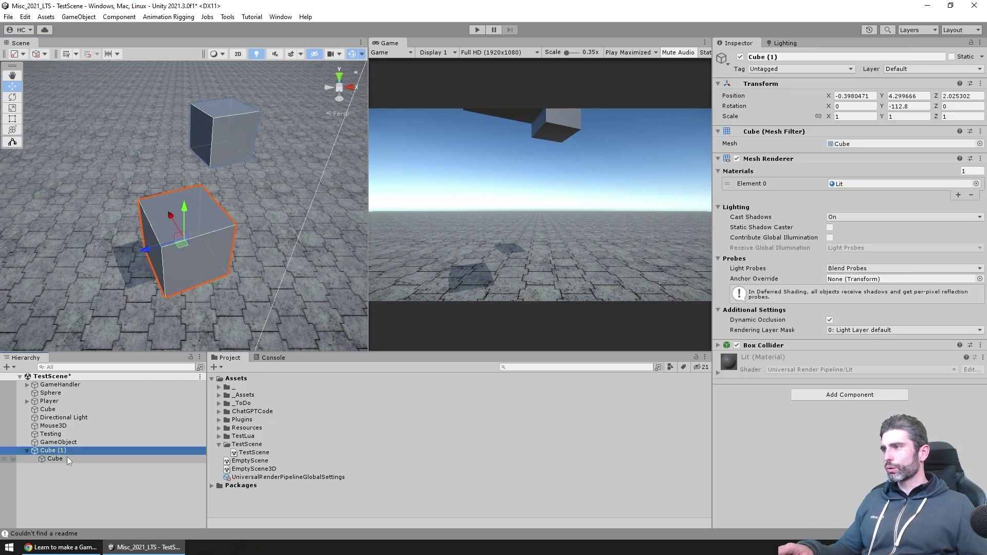
left_click_drag(245, 223, 110, 229, "alt")
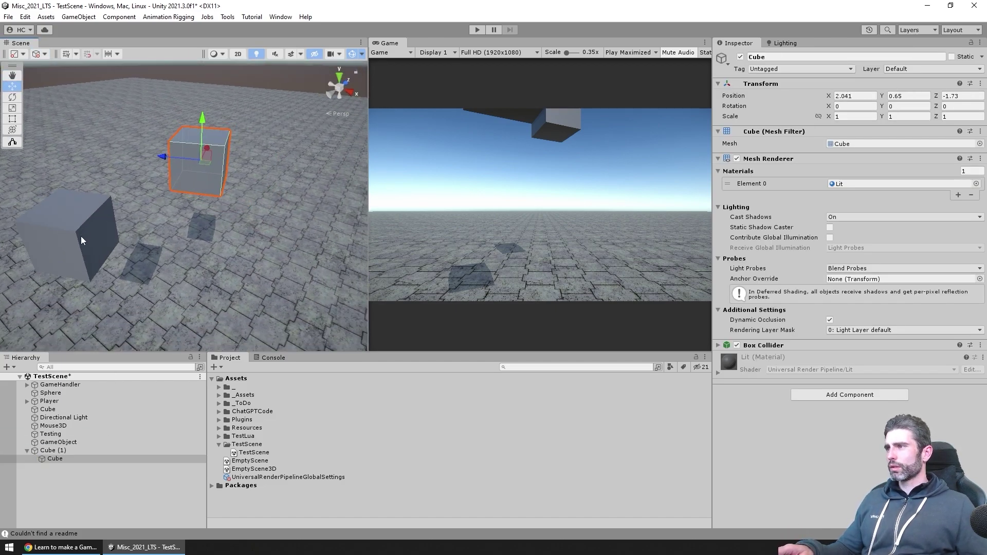
left_click(70, 450)
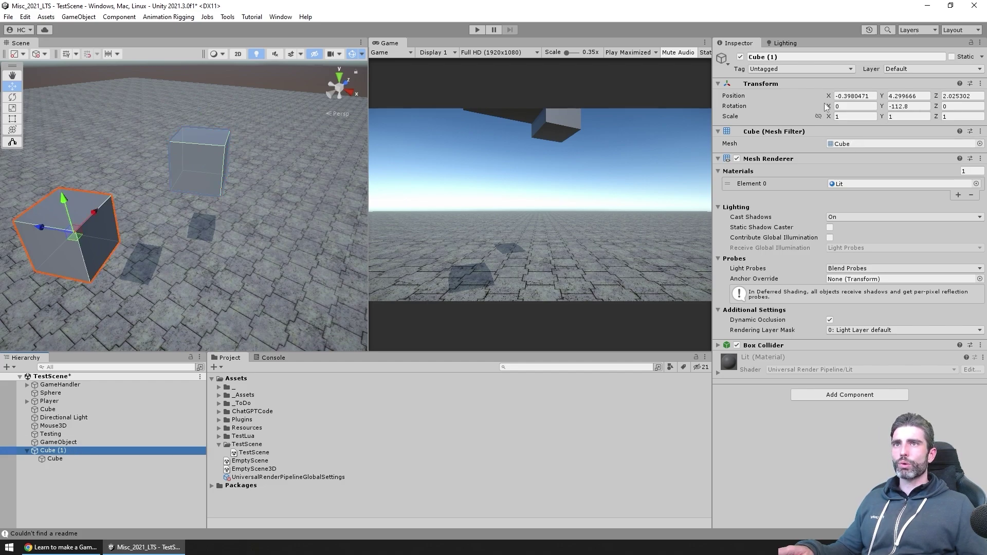
left_click_drag(826, 107, 77, 129)
Step: Set handle orientation to Local and move Cube (1) along its own tilted X axis
left_click(40, 54)
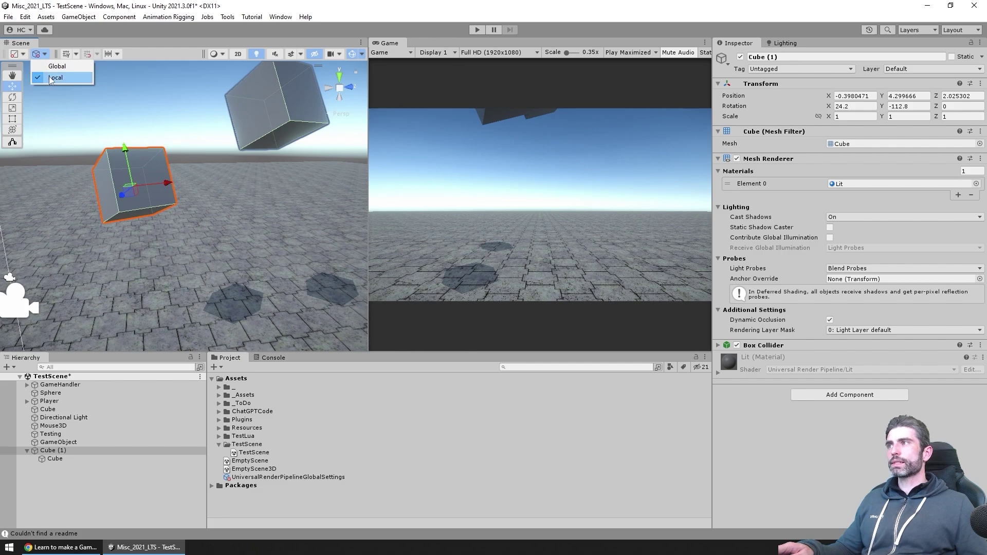
left_click(49, 78)
left_click_drag(154, 205, 241, 217, "alt")
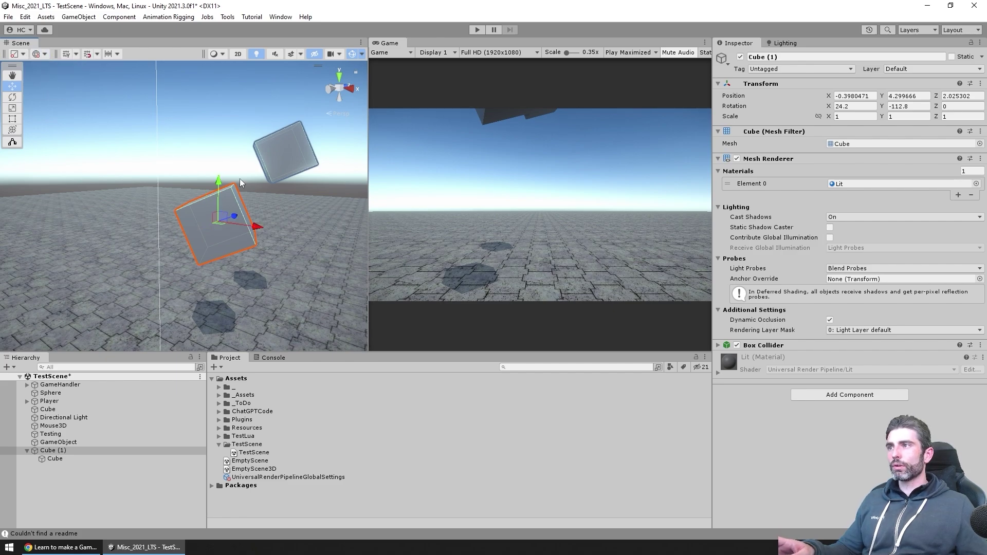
left_click_drag(239, 232, 242, 262, "alt")
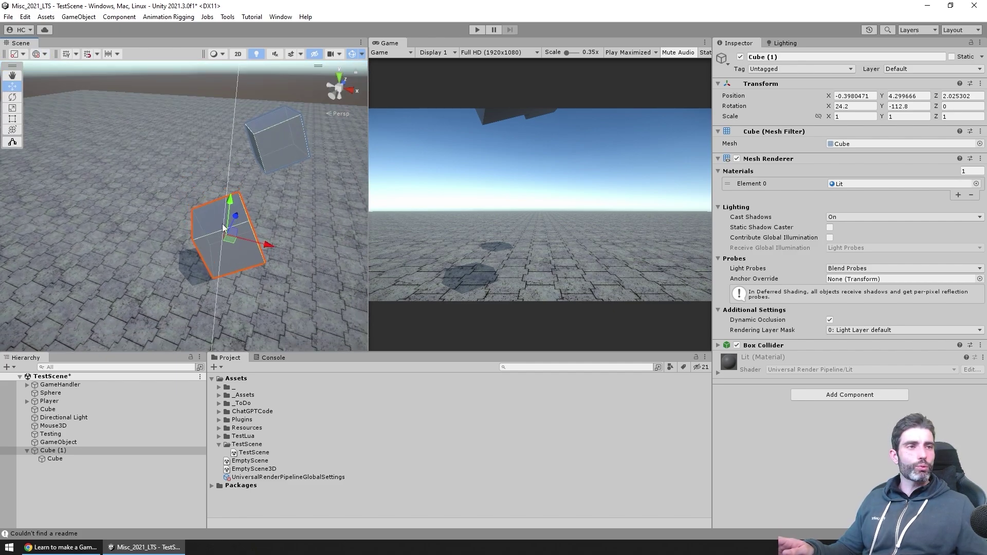
left_click_drag(224, 228, 257, 272, "alt")
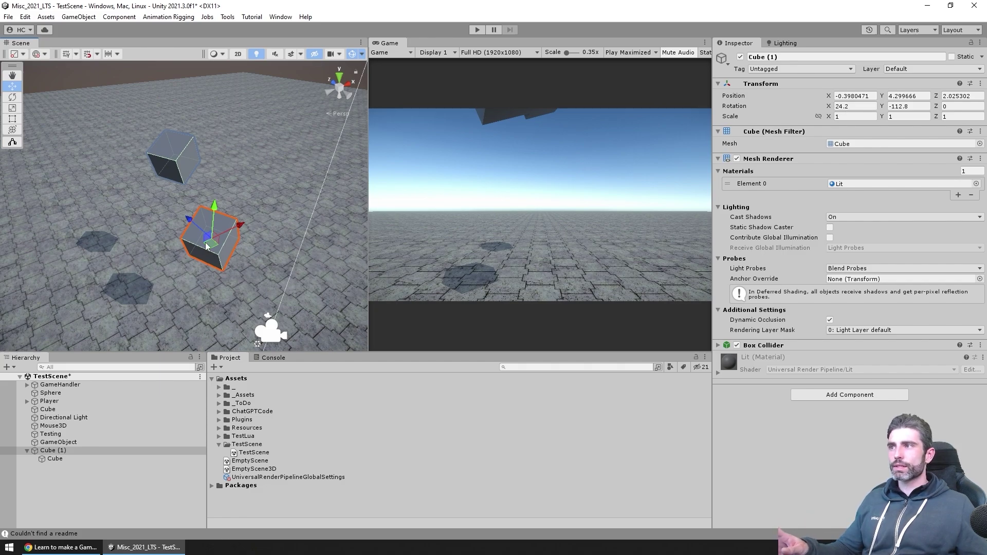
left_click_drag(240, 231, 229, 258)
middle_click_drag(229, 258, 212, 260)
left_click_drag(213, 260, 203, 224, "alt")
left_click_drag(147, 260, 31, 53, "alt")
left_click(58, 79)
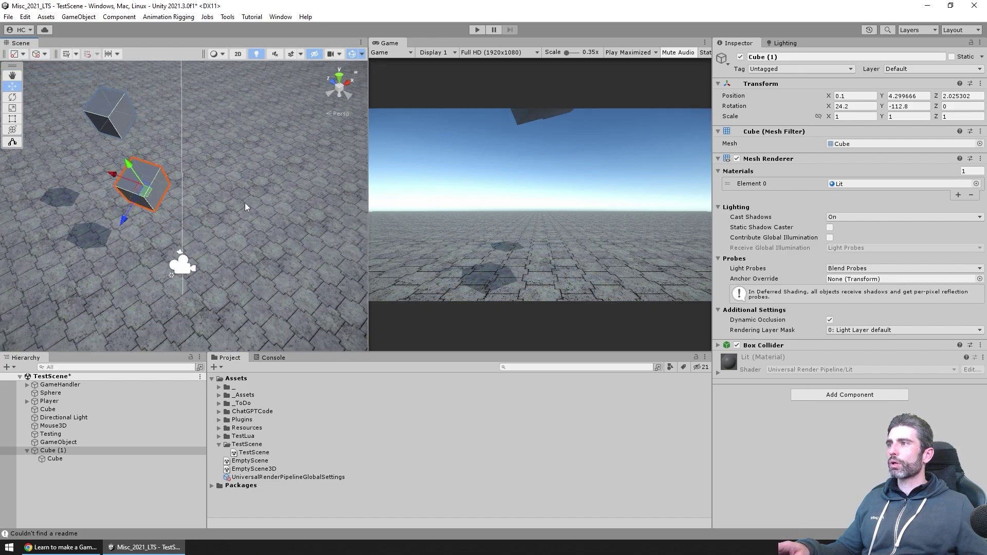
left_click_drag(206, 231, 381, 119, "alt")
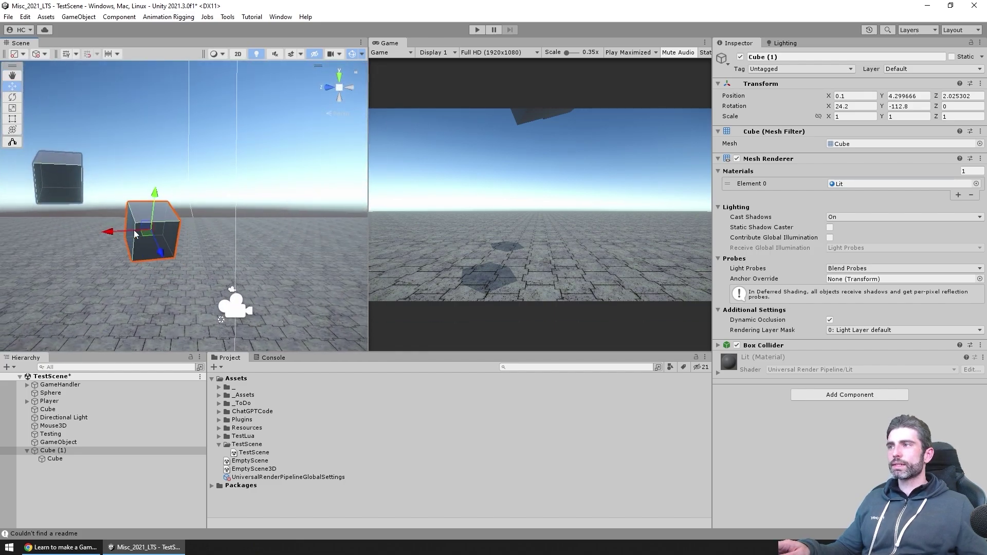
left_click_drag(112, 236, 148, 214)
left_click(157, 211)
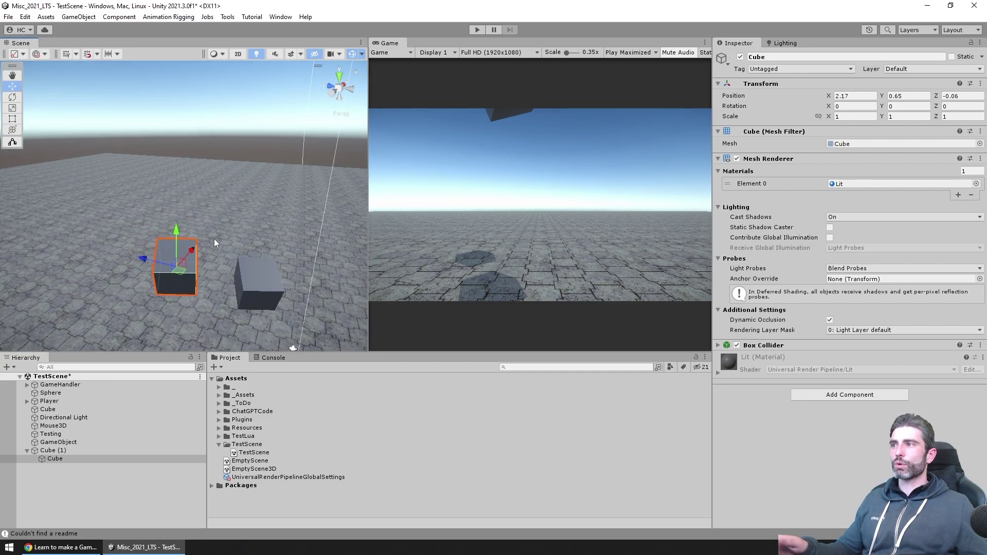
Step: Move the child cube left and switch its handle orientation to Local
left_click_drag(214, 242, 234, 223, "alt")
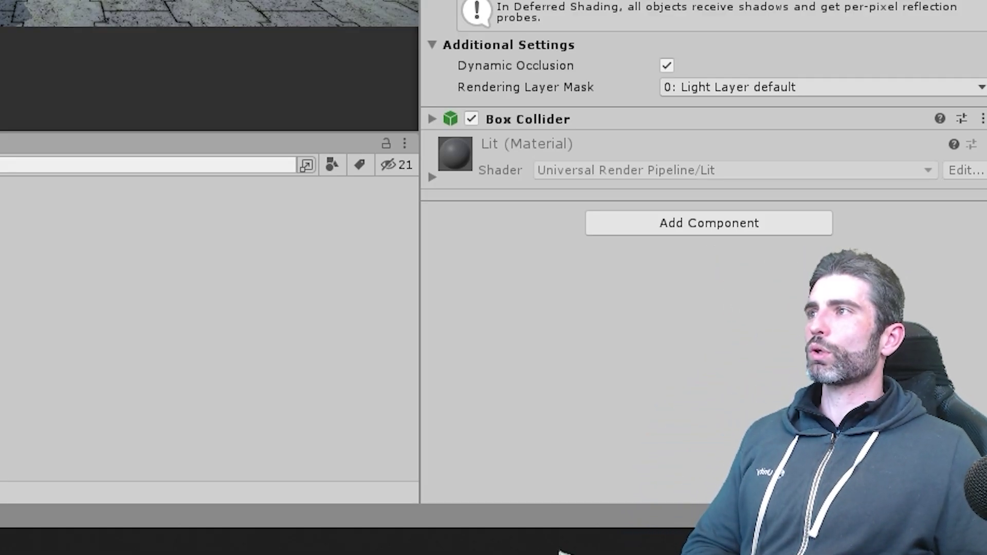
left_click(19, 53)
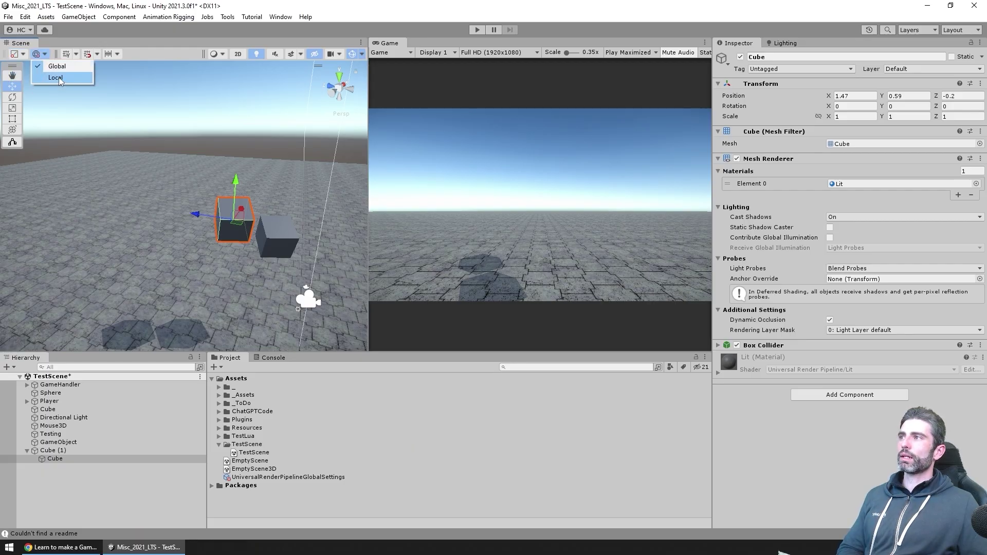
left_click(59, 78)
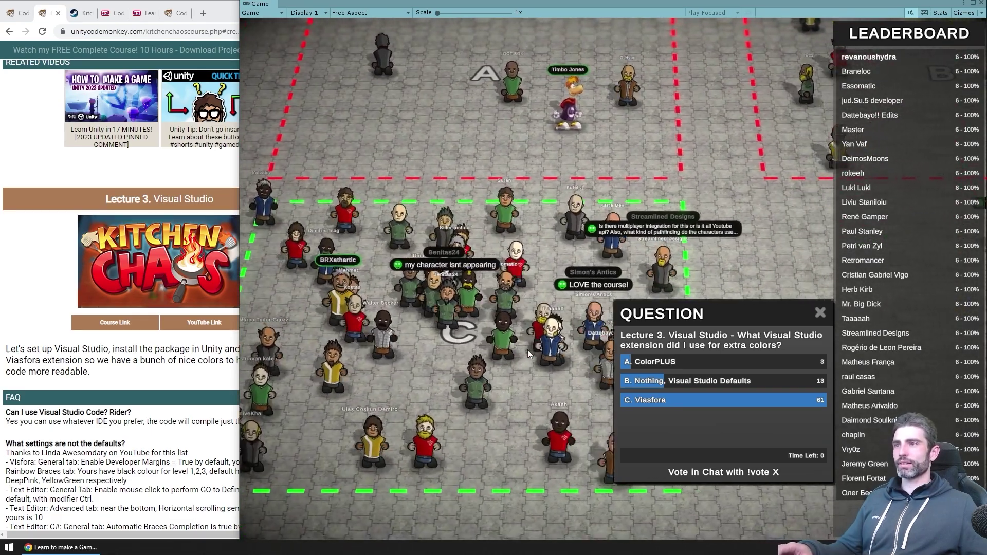
Step: Search Manage Extensions for 'viasfora' to confirm Viasfora is installed
left_click_drag(986, 203, 725, 206)
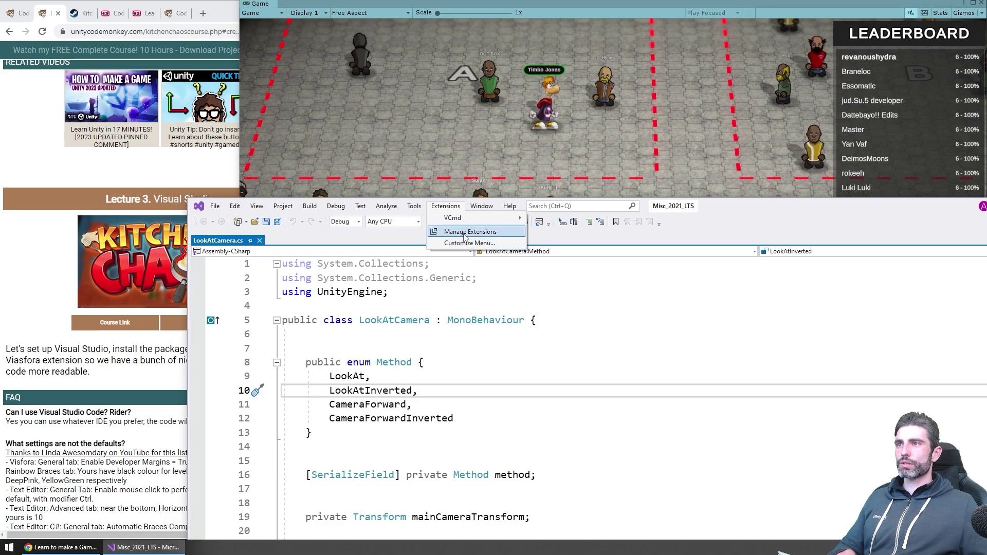
left_click(465, 235)
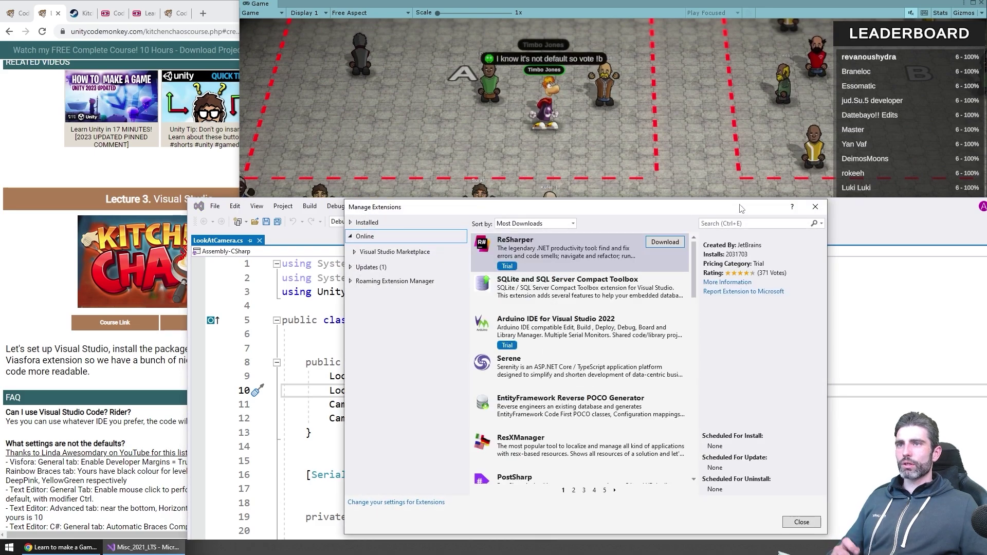
type("viasfora")
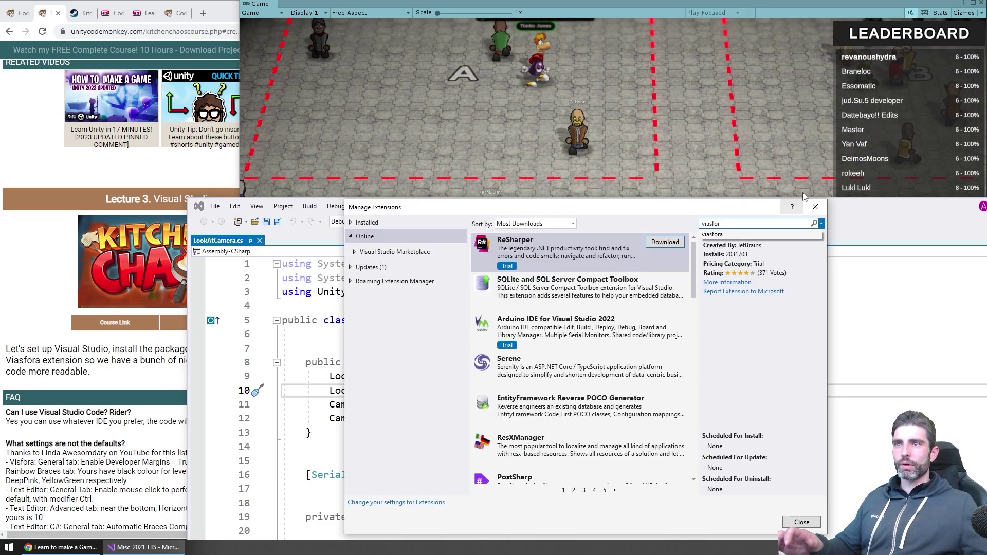
key("Return")
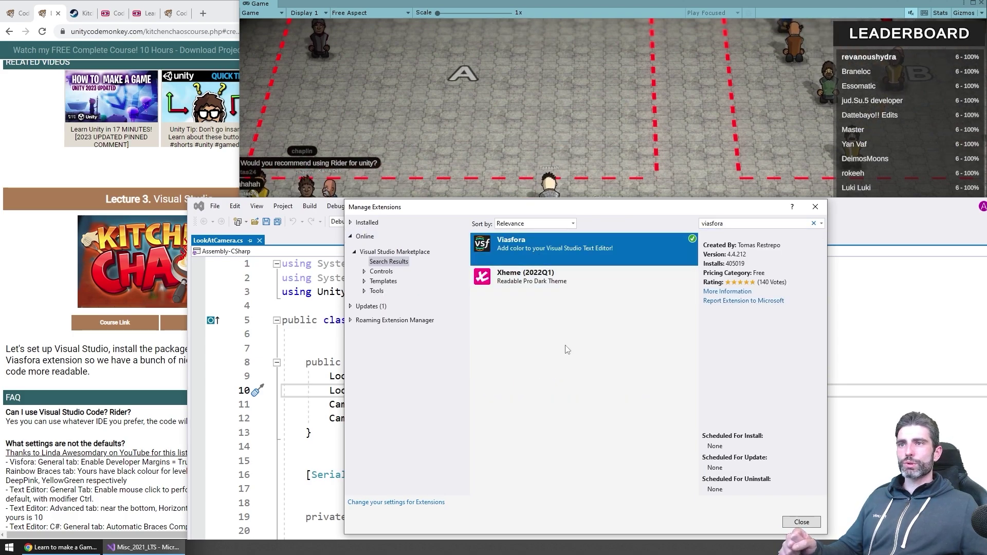
Step: Close Manage Extensions, walk through the LookAt switch in LookAtCamera.cs, and move the code window aside
left_click(816, 206)
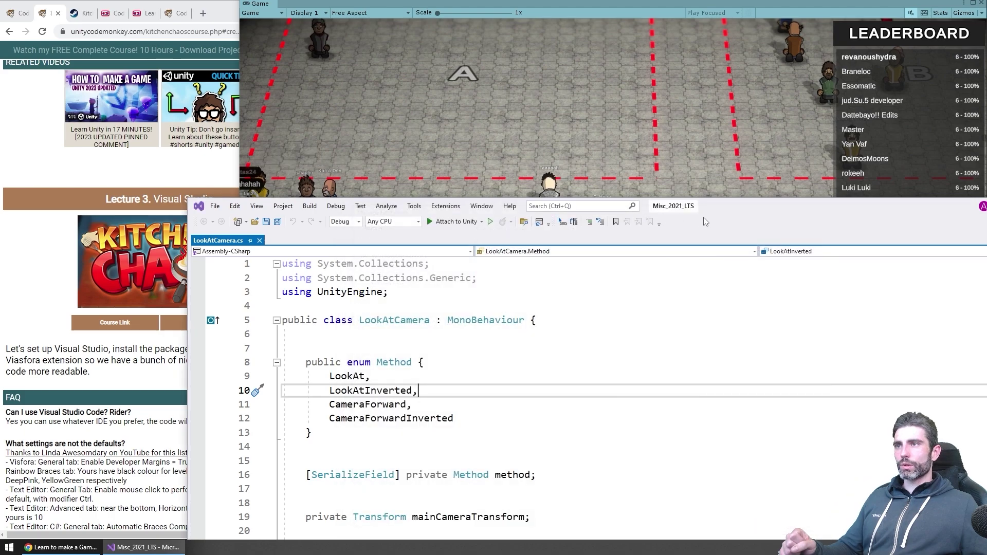
left_click_drag(789, 211, 709, 118)
scroll(482, 379, "down", 11)
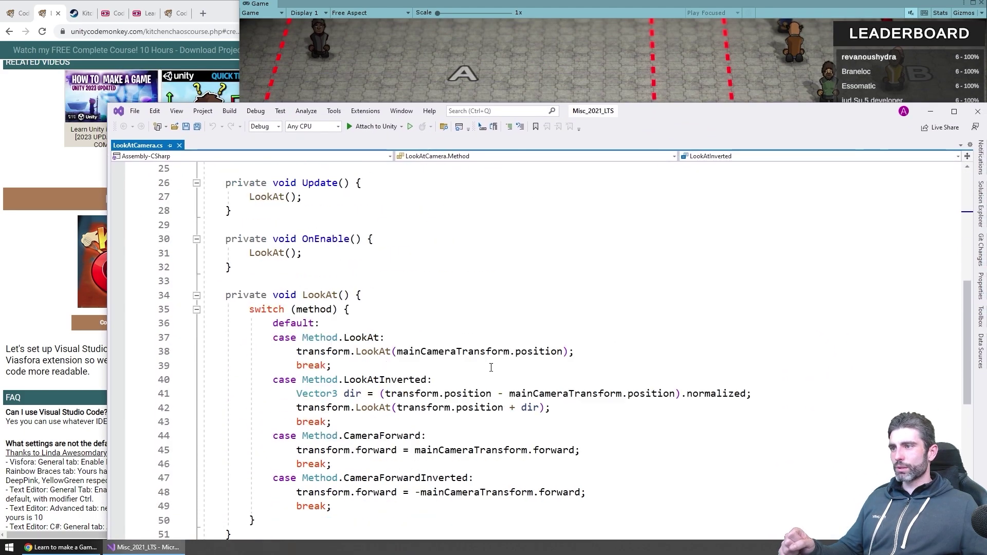
scroll(220, 222, "up", 2)
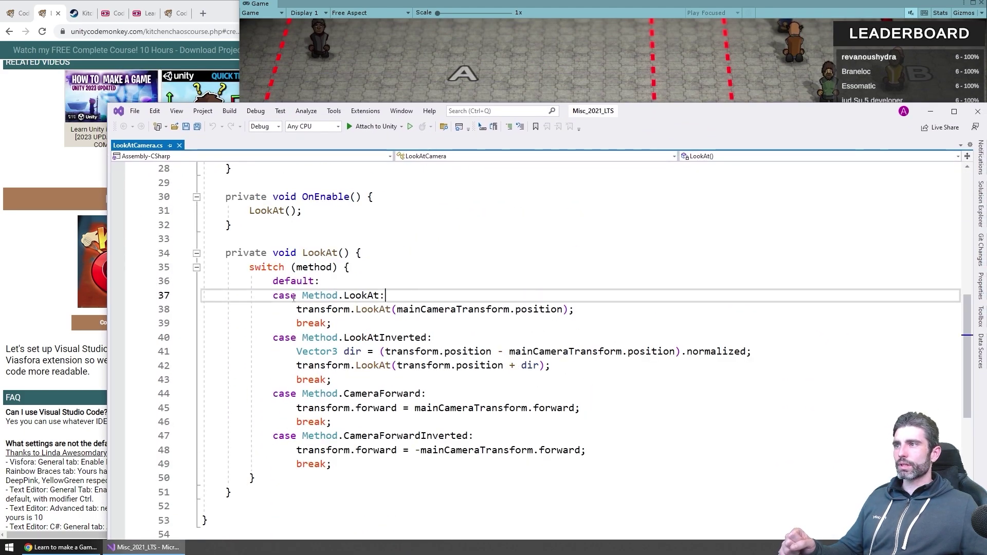
left_click(323, 281)
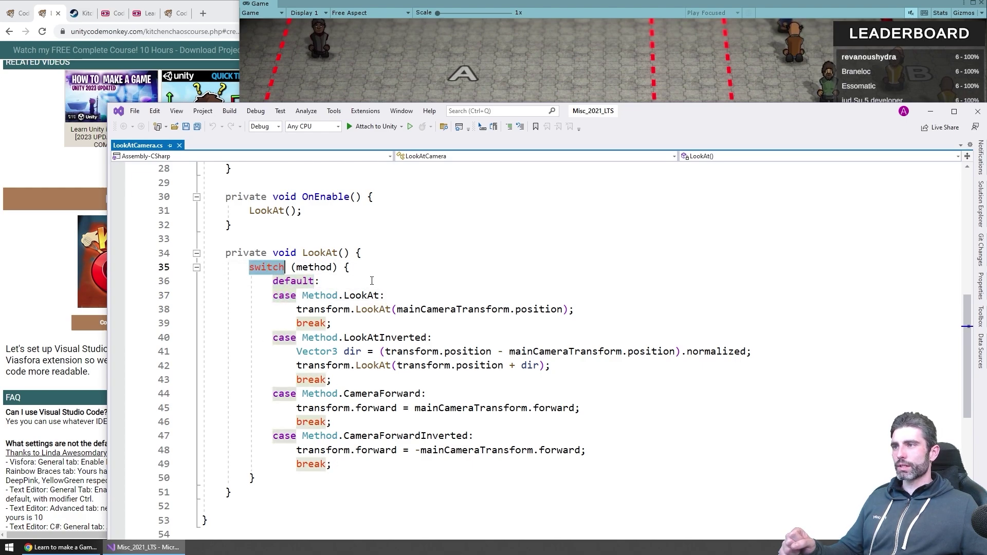
left_click(323, 309)
left_click(307, 352)
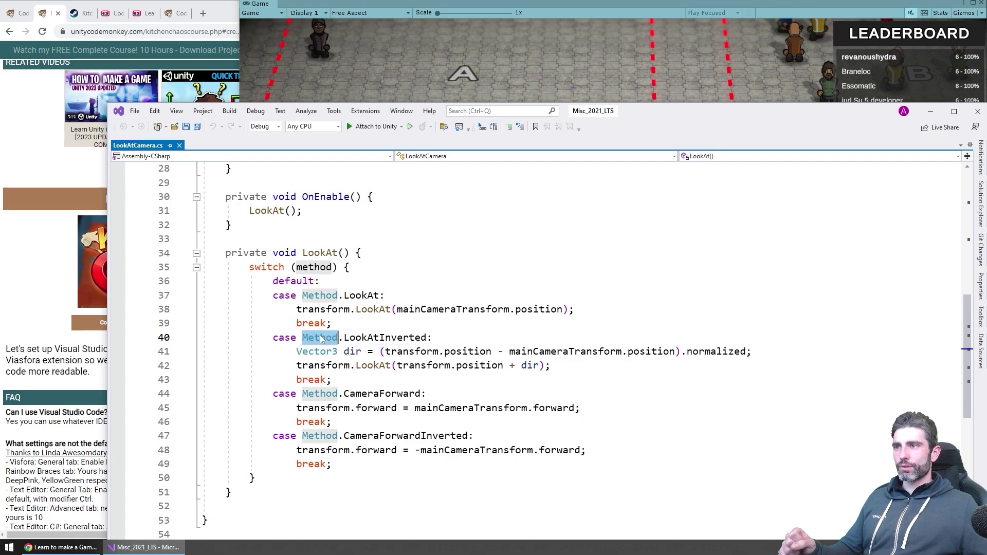
double_click(364, 366)
left_click(447, 280)
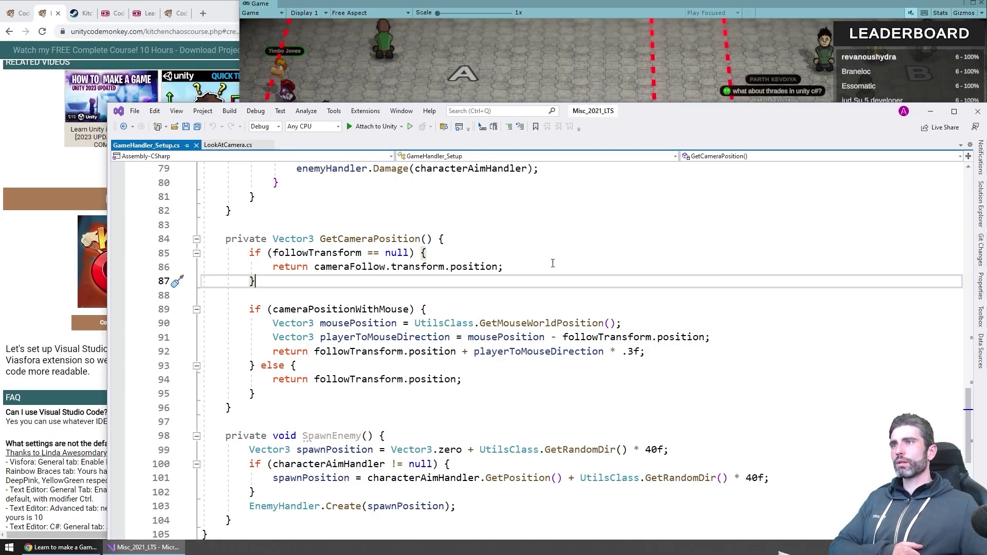
left_click_drag(643, 111, 617, 425)
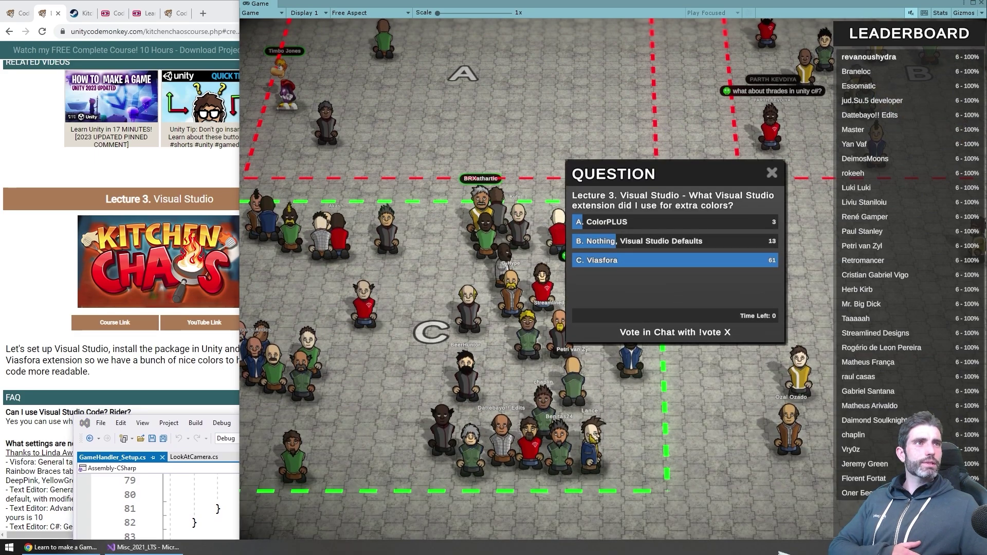
Step: Select the Lecture 4 heading on the Chrome course page while the quiz reaches Lecture 6
left_click(144, 547)
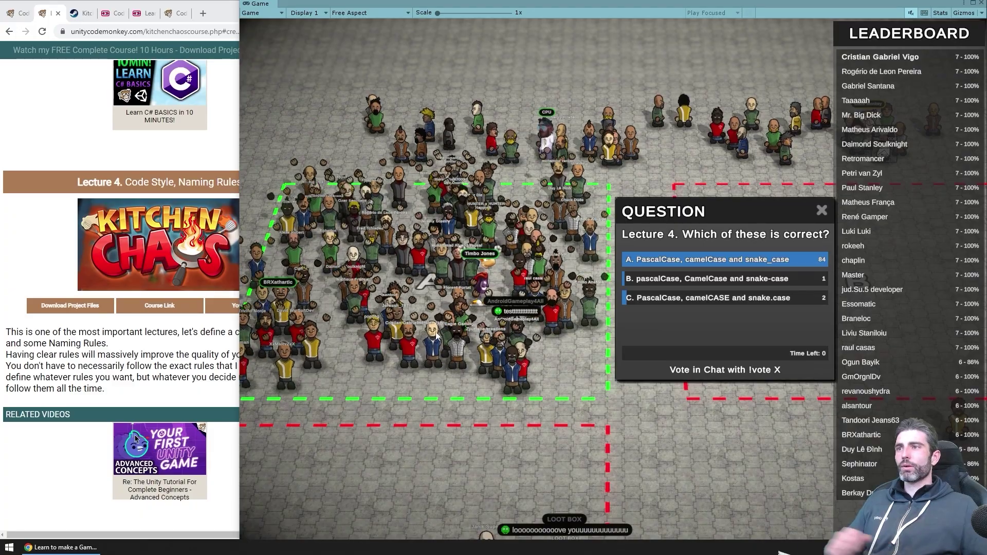
scroll(449, 366, "up", 3)
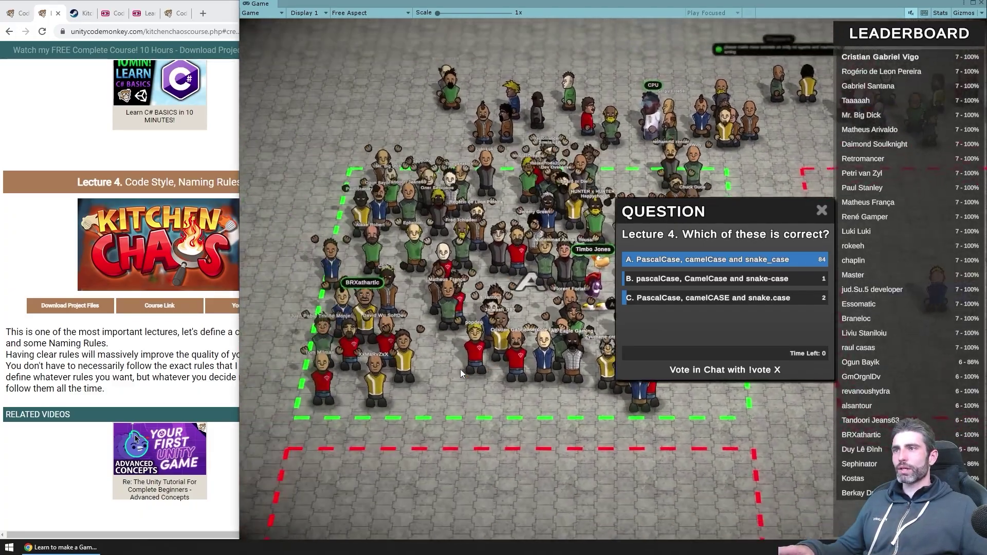
triple_click(155, 182)
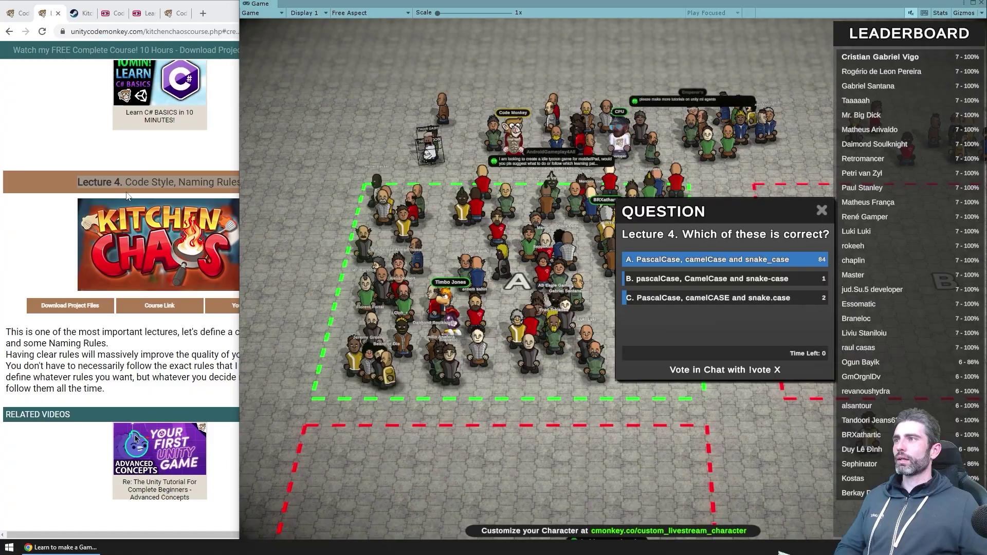
left_click(128, 195)
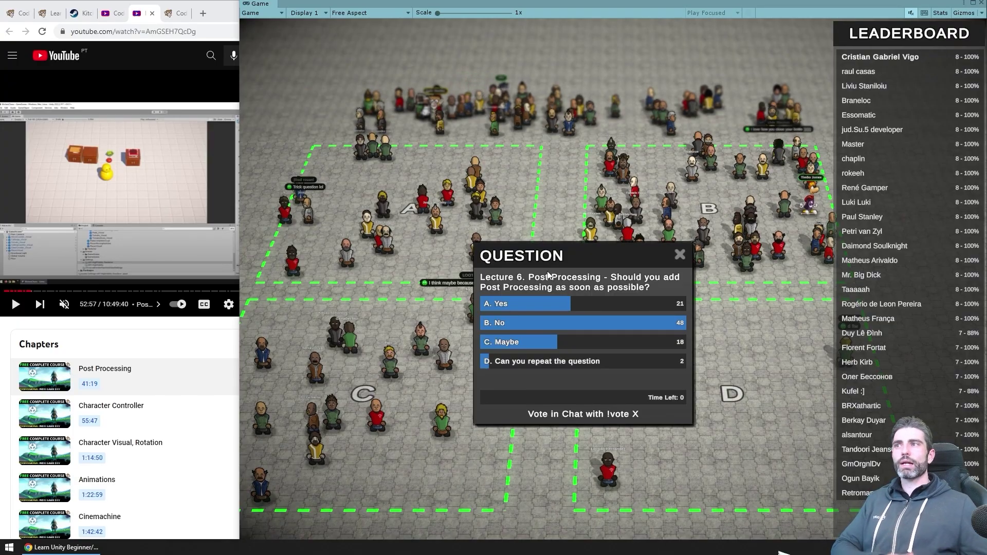
Step: Play the Post Processing course video in Chrome, then return to the Unity game view
scroll(573, 188, "up", 3)
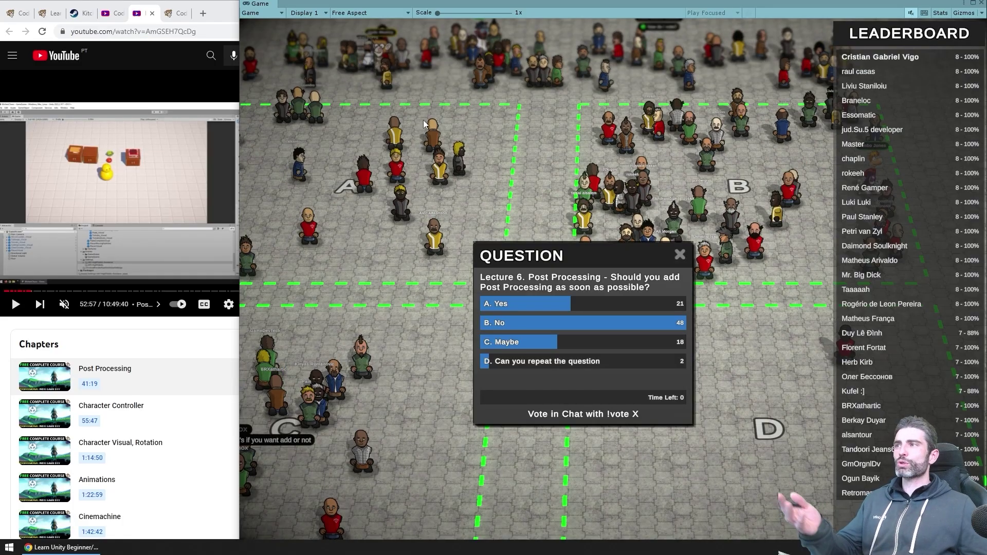
left_click(97, 157)
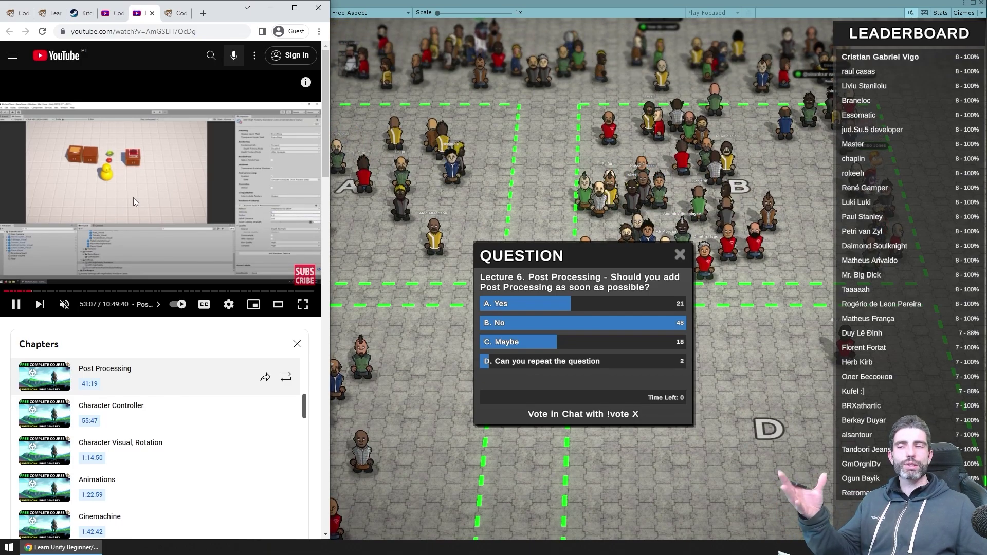
left_click(557, 150)
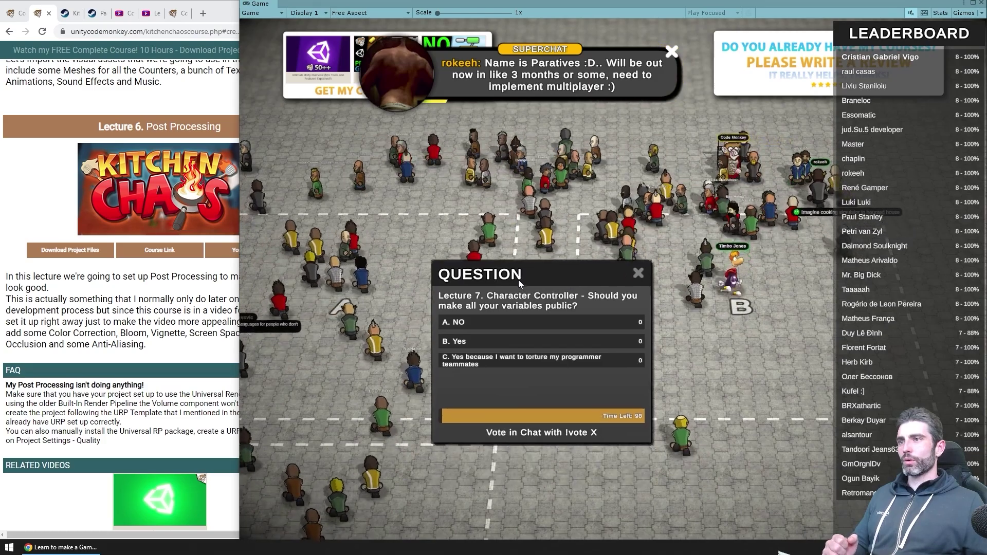
Step: Scroll the course page to Lecture 7 and drag the question panel toward the lower right
scroll(96, 287, "down", 9)
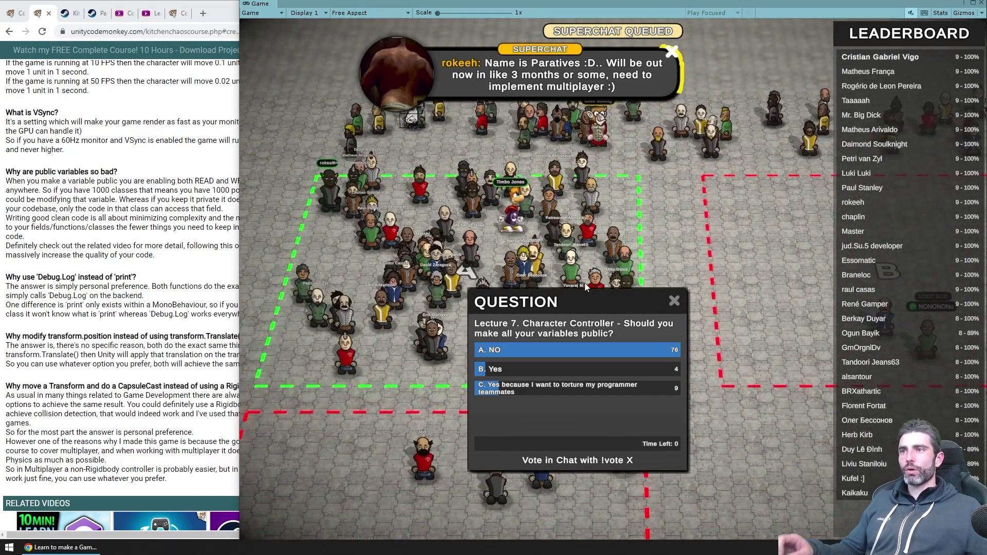
left_click_drag(585, 283, 713, 354)
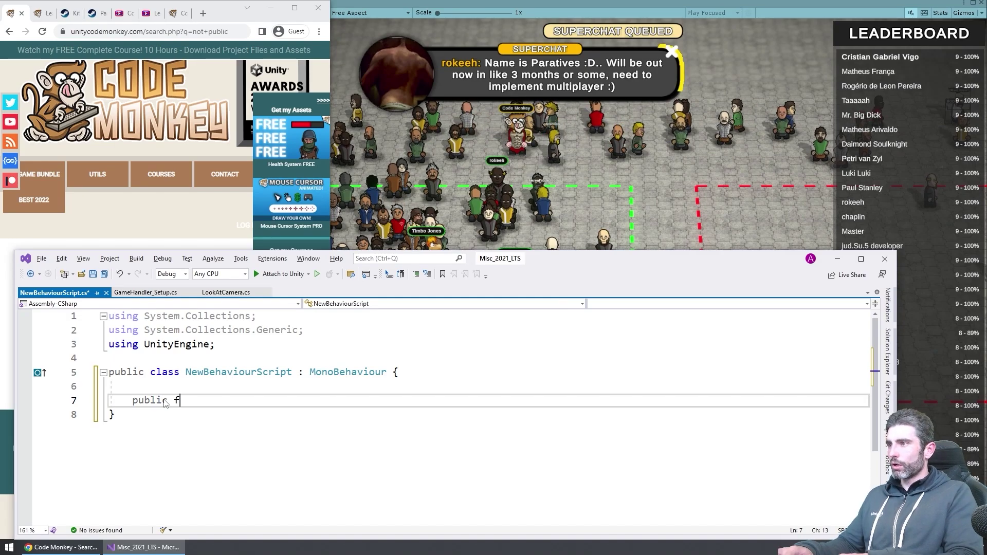
type("loatRangeParameter")
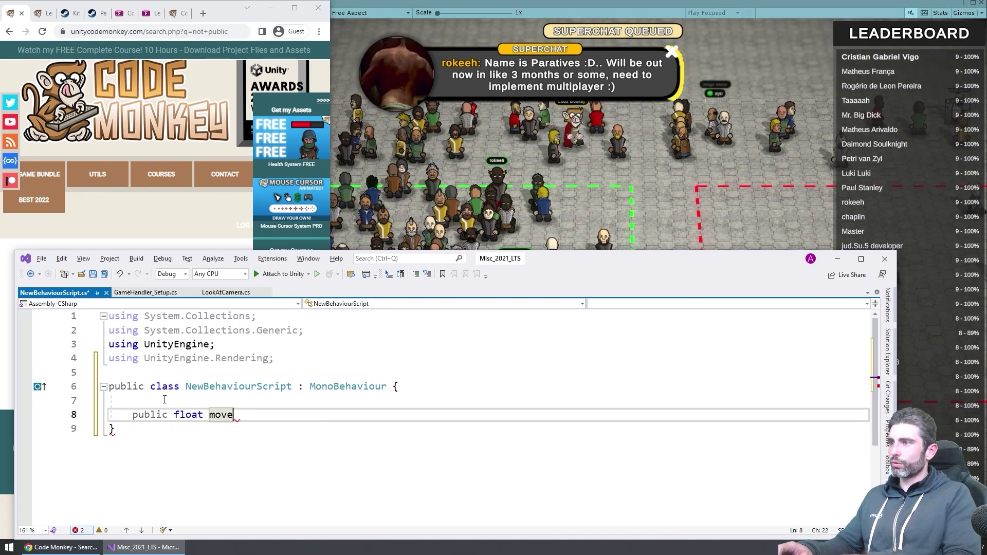
key("Return")
left_click(165, 400)
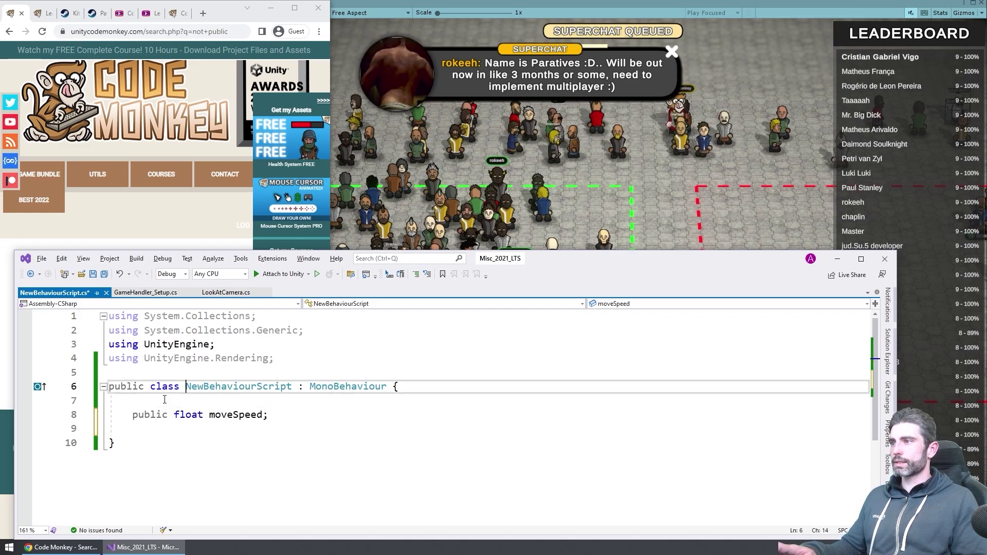
key("Down")
key("Down")
key("Down")
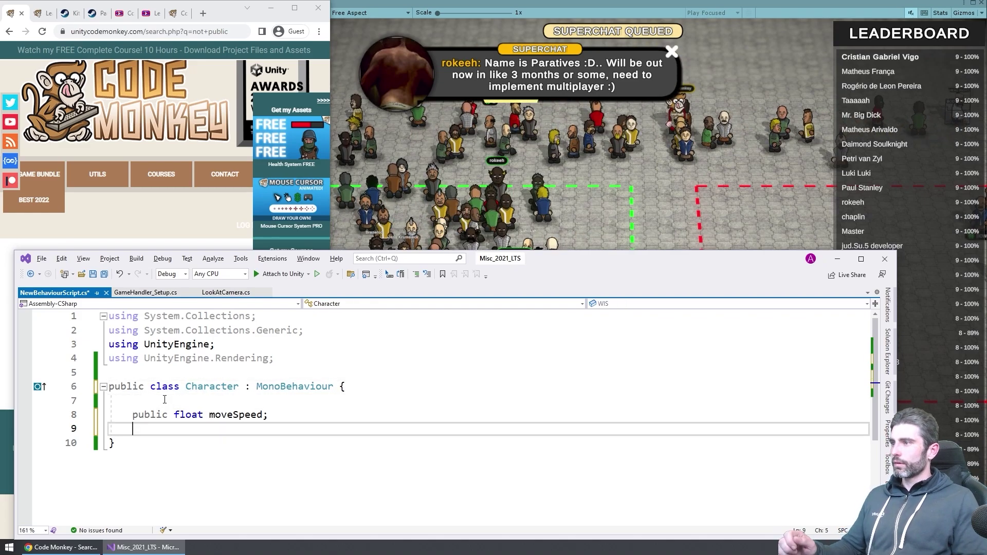
key("Return")
type("public class Enemy {")
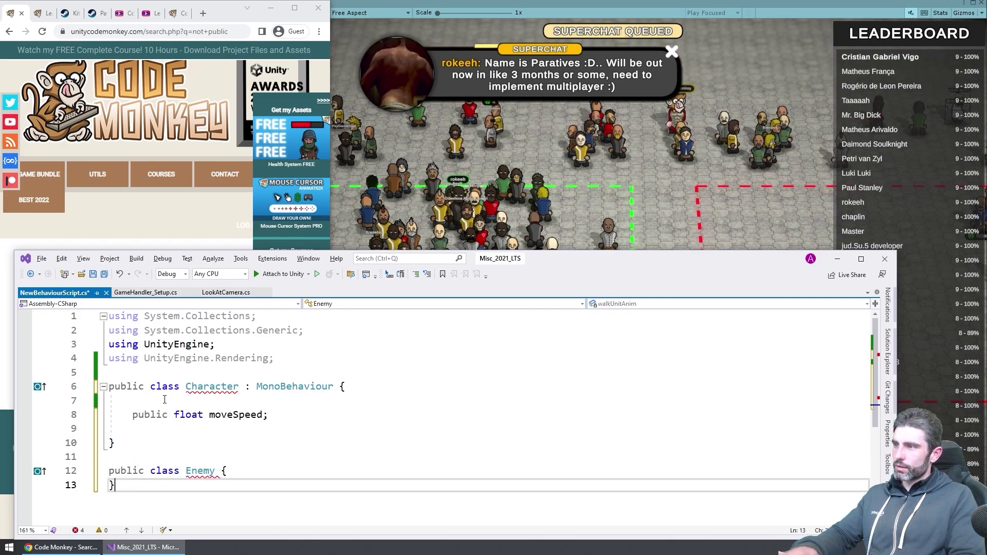
key("Return")
scroll(157, 407, "down", 3)
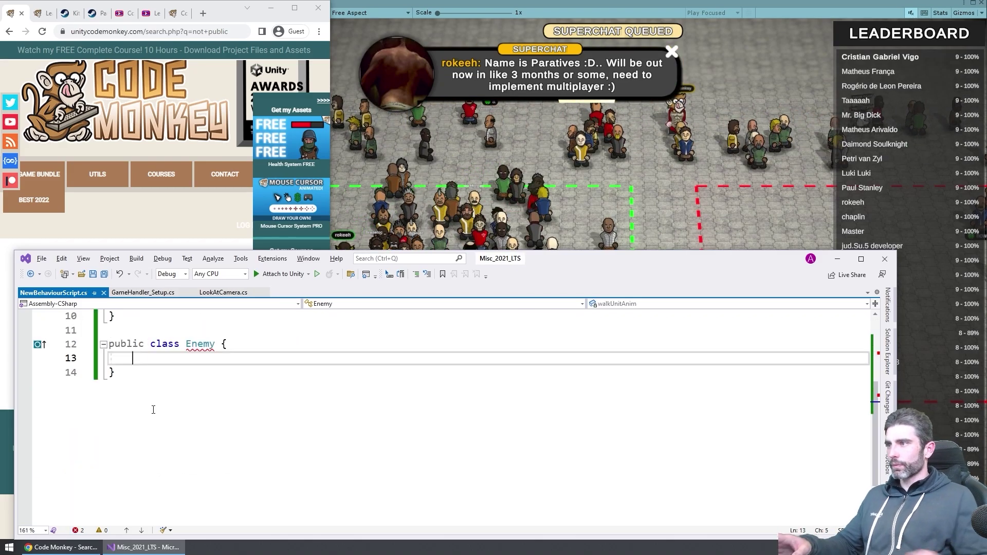
scroll(293, 413, "up", 3)
type("private Chra")
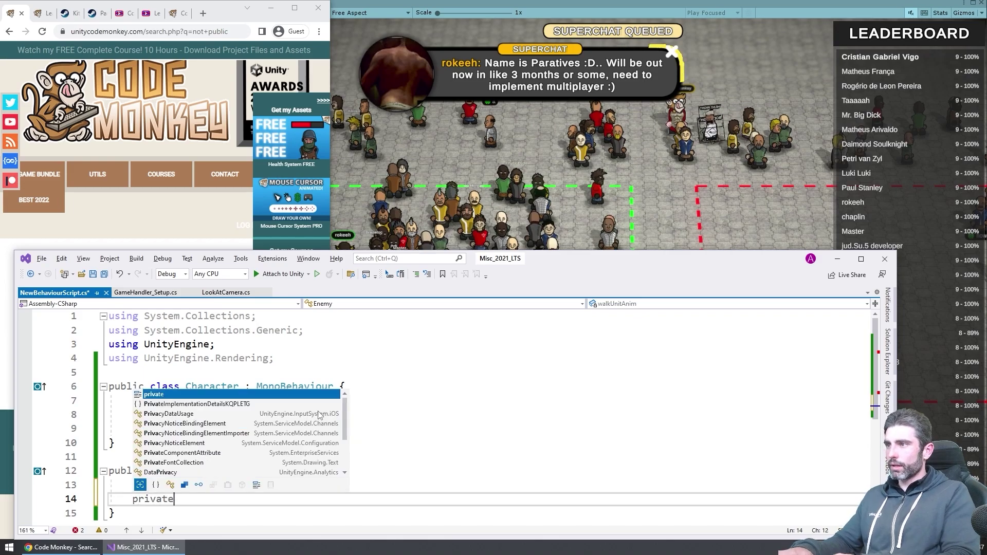
key("BackSpace")
key("BackSpace")
type("aracter ")
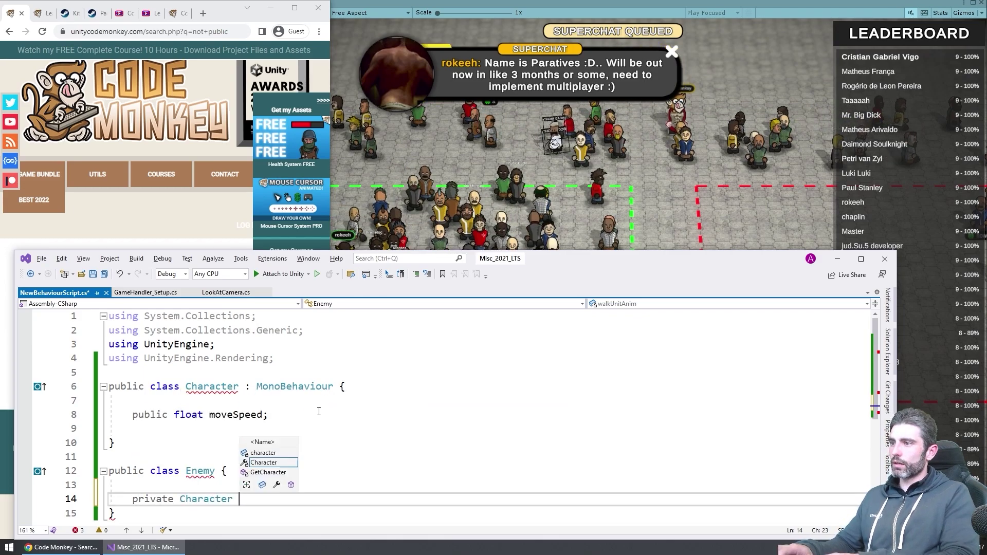
type("character;")
key("Return")
key("Return")
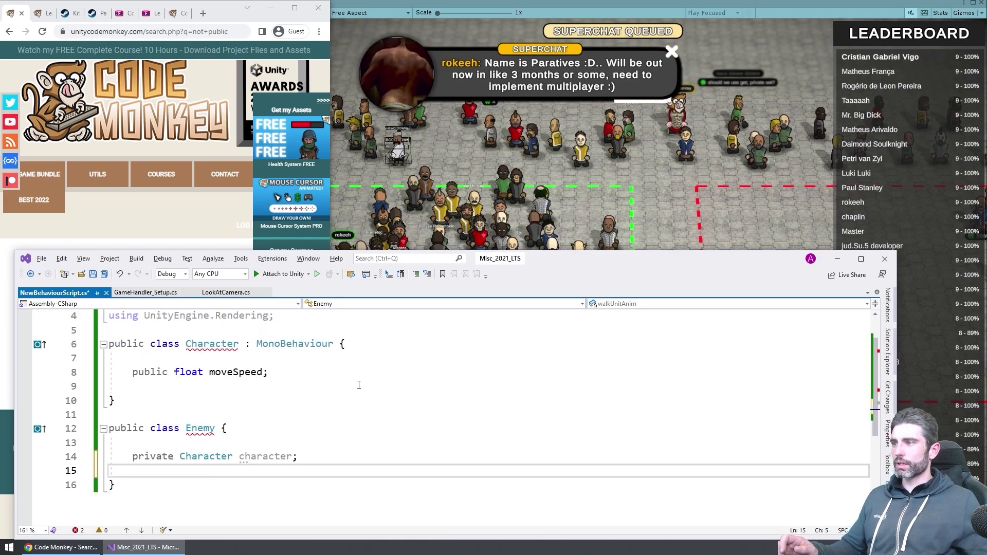
type("private")
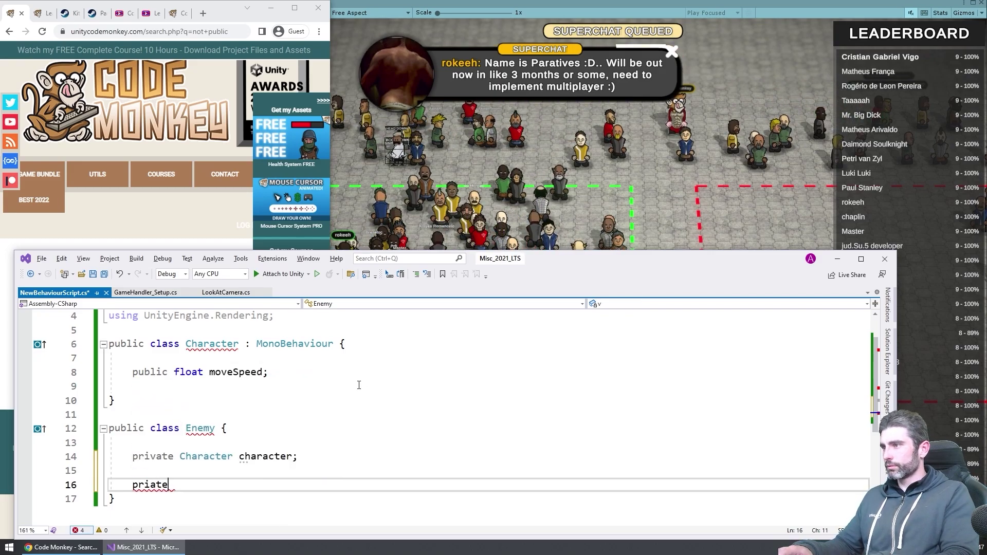
key("BackSpace")
key("BackSpace")
key("BackSpace")
type("vate void")
type(" FixedUpda")
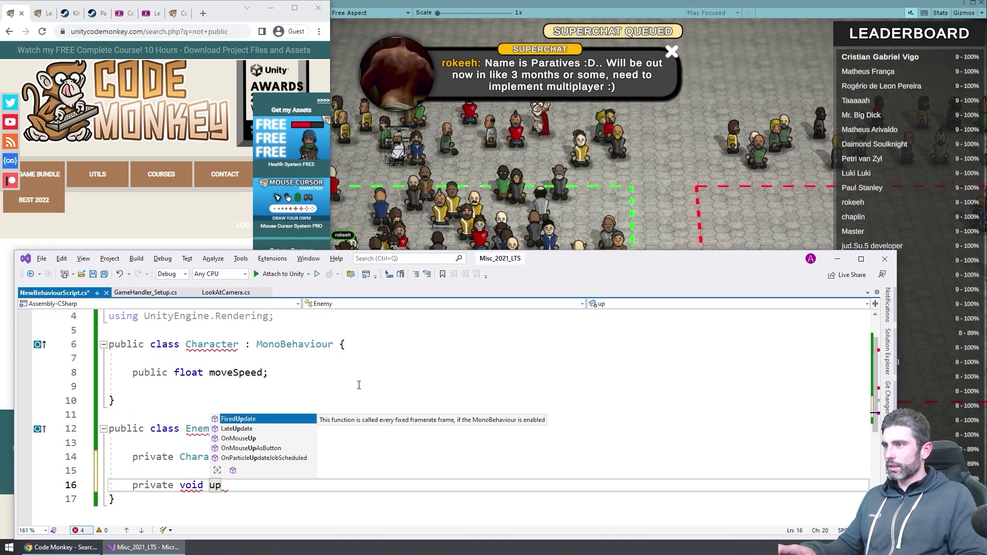
type("te() {")
key("Return")
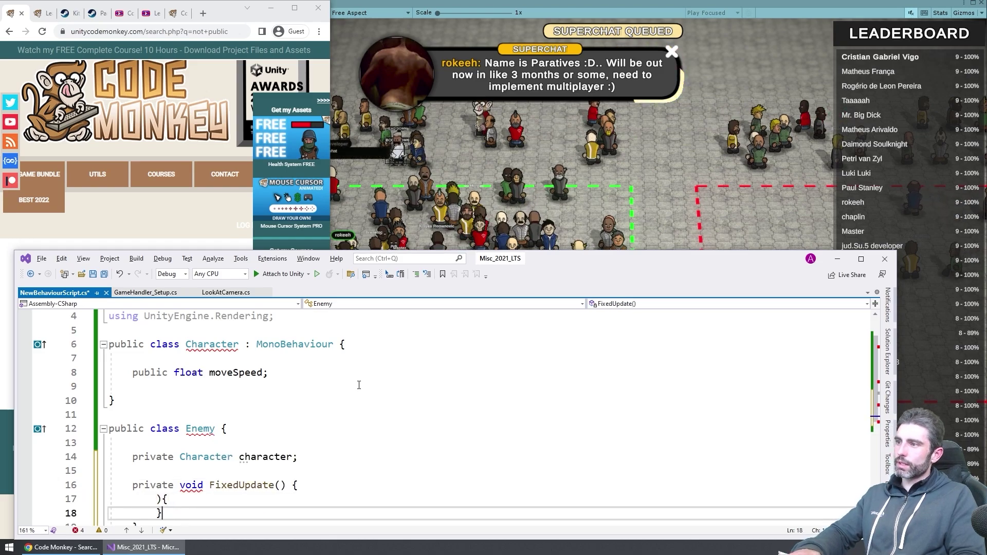
key("BackSpace")
key("BackSpace")
key("BackSpace")
key("Return")
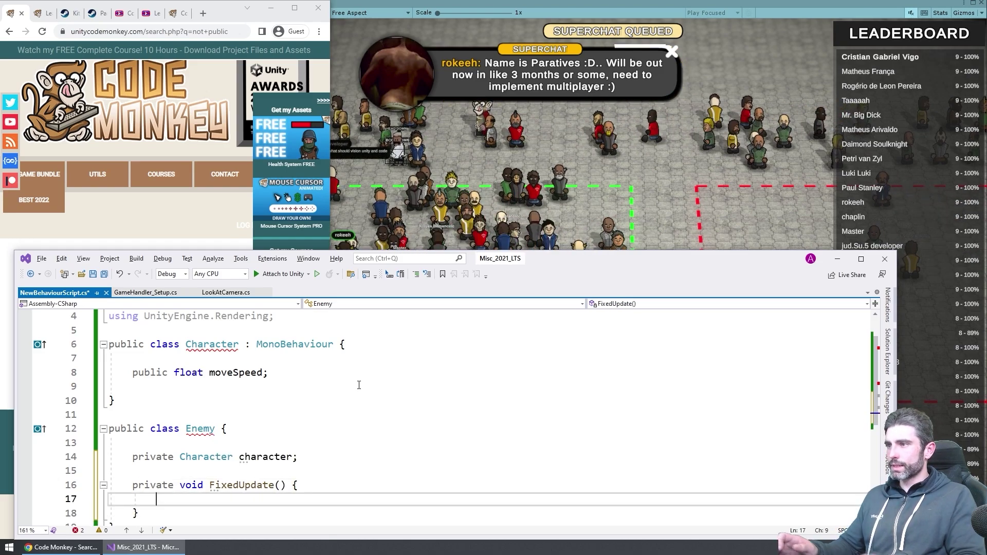
type("character.moveSpeed = 0f;")
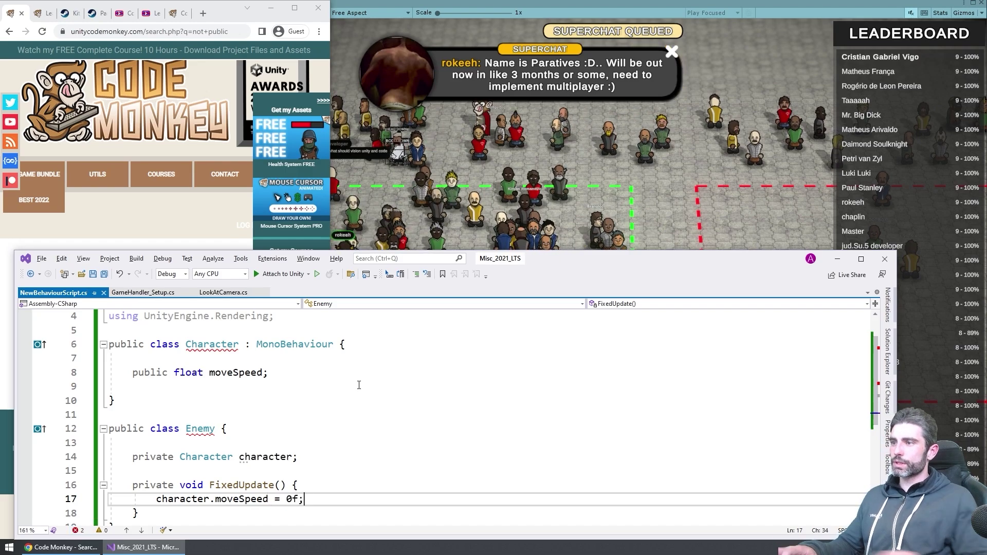
scroll(359, 386, "down", 1)
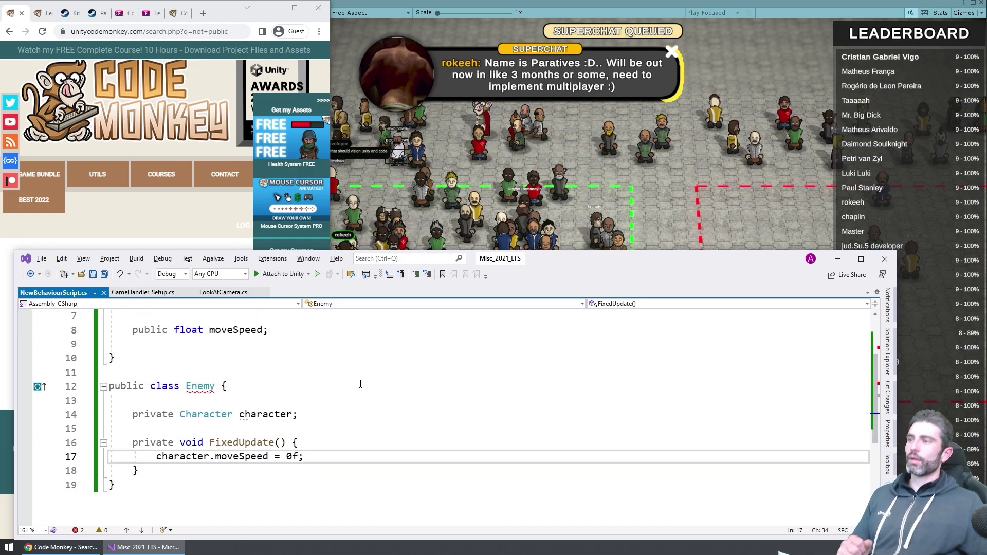
left_click_drag(245, 457, 185, 457)
scroll(309, 449, "up", 1)
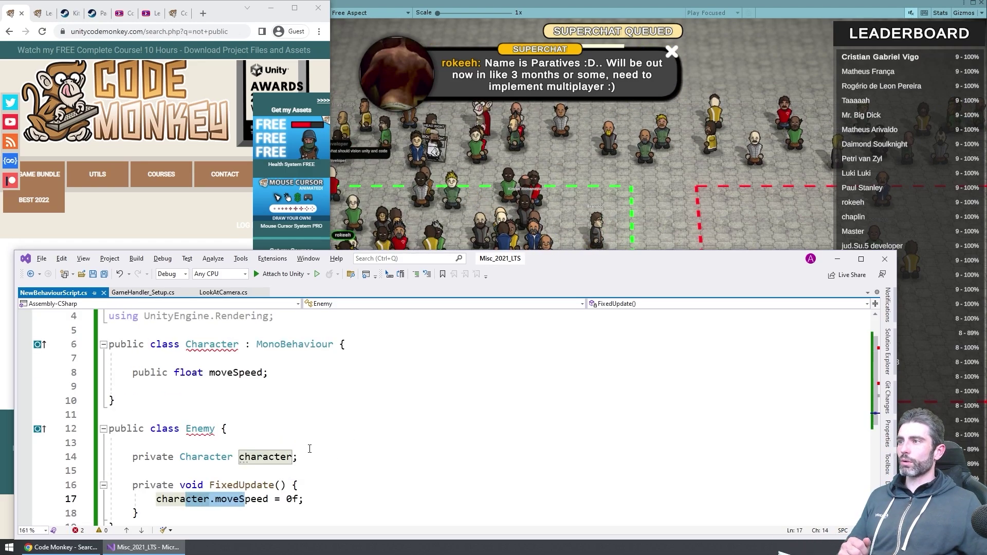
left_click_drag(175, 373, 240, 374)
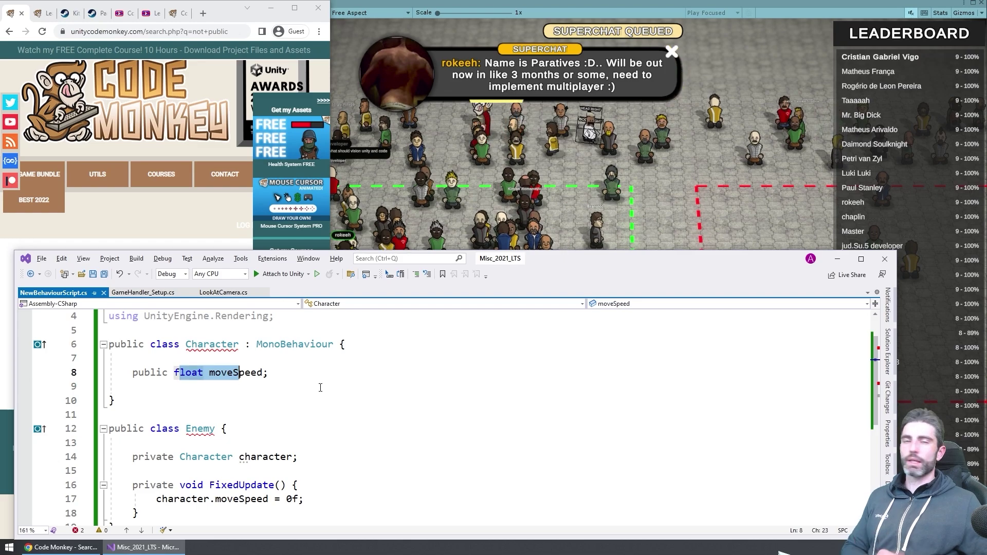
left_click(304, 374)
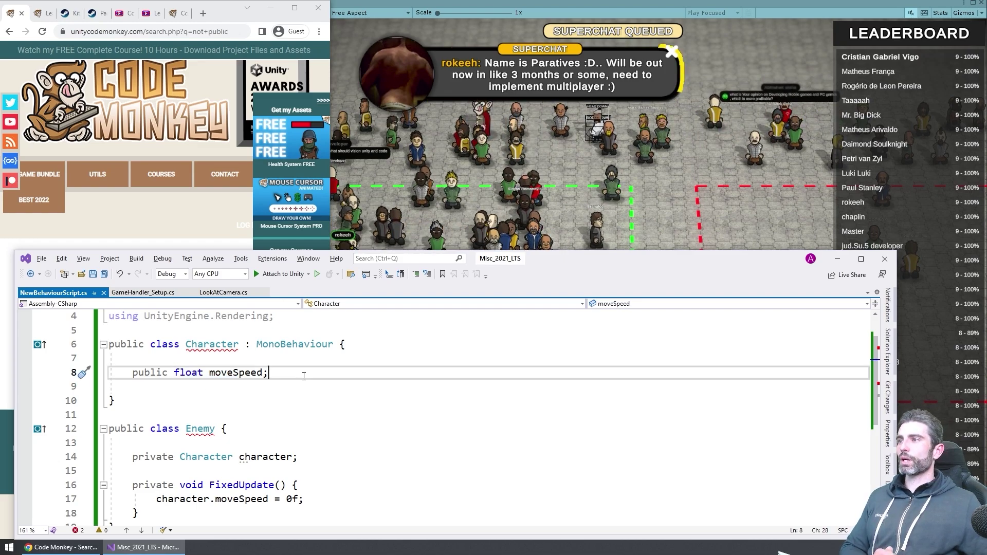
left_click_drag(299, 400, 285, 332)
left_click(282, 336)
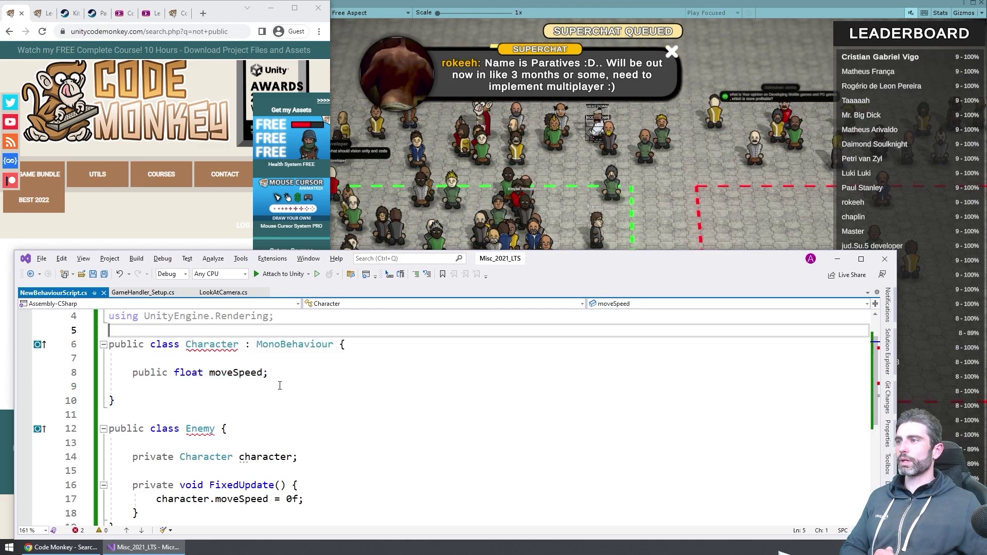
left_click_drag(280, 375, 287, 365)
left_click_drag(118, 414, 224, 552)
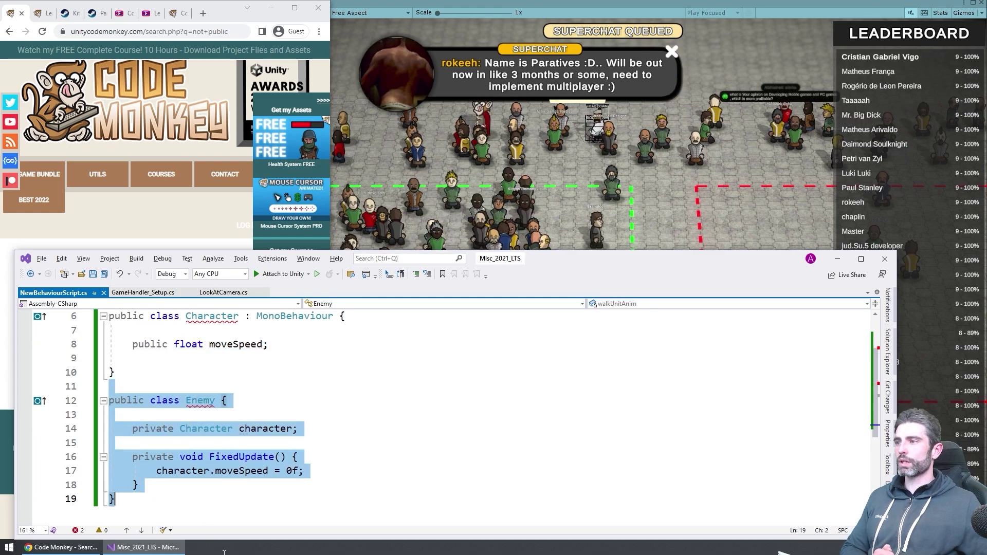
left_click(375, 434)
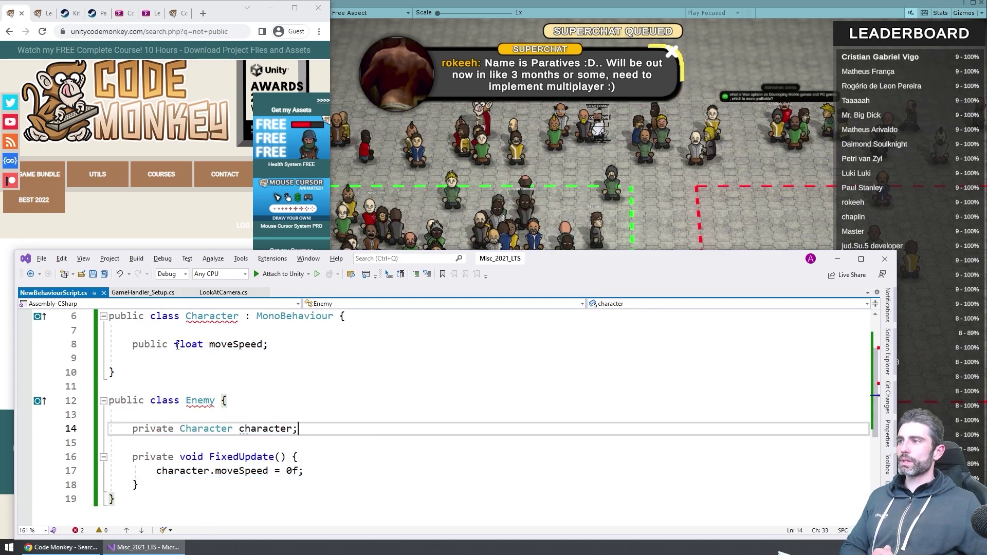
left_click(226, 350)
left_click_drag(289, 338, 290, 335)
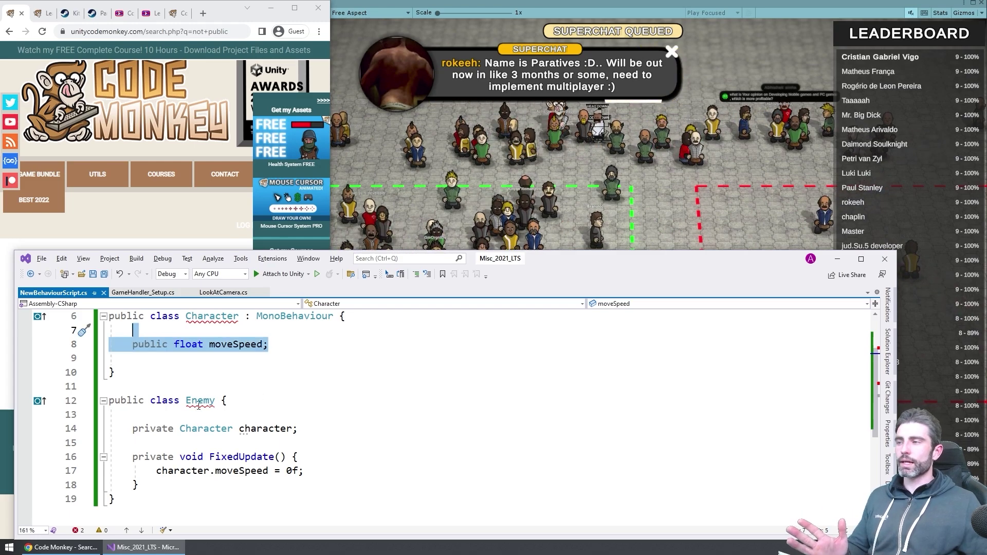
left_click(258, 386)
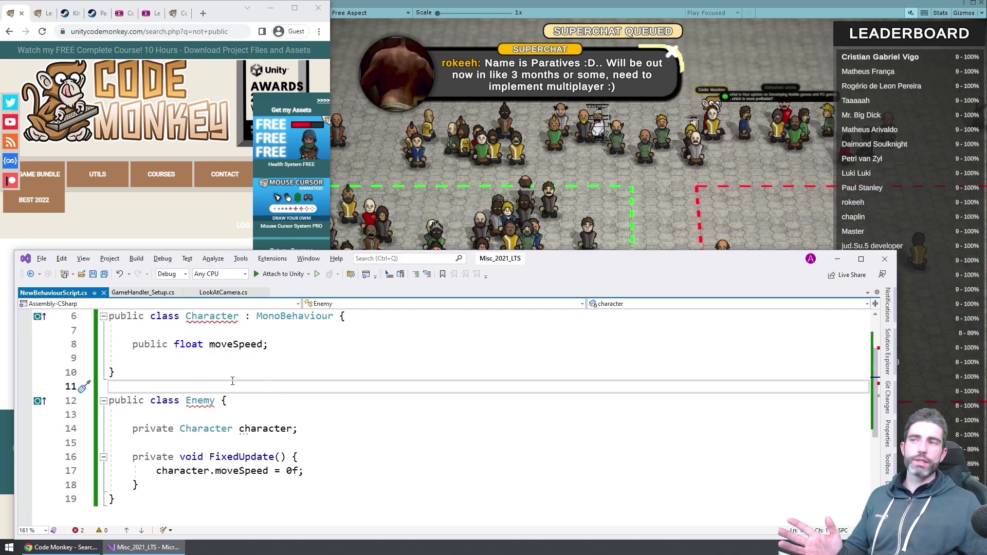
left_click(206, 379)
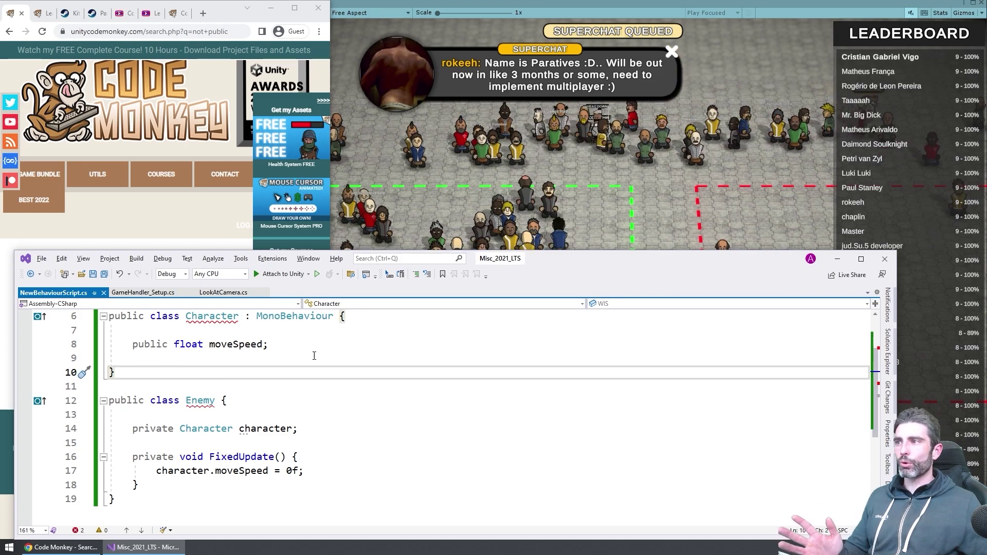
left_click_drag(313, 347, 305, 338)
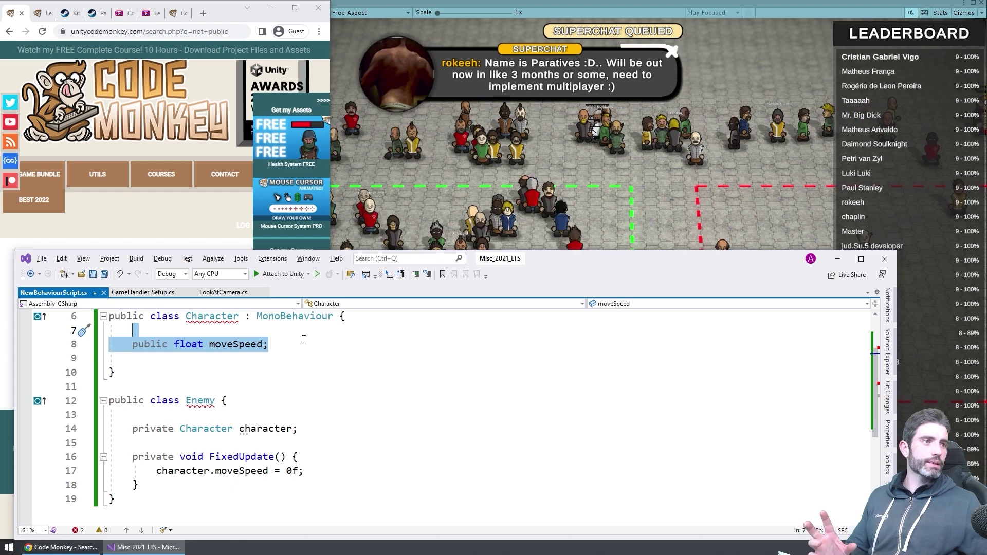
left_click(310, 342)
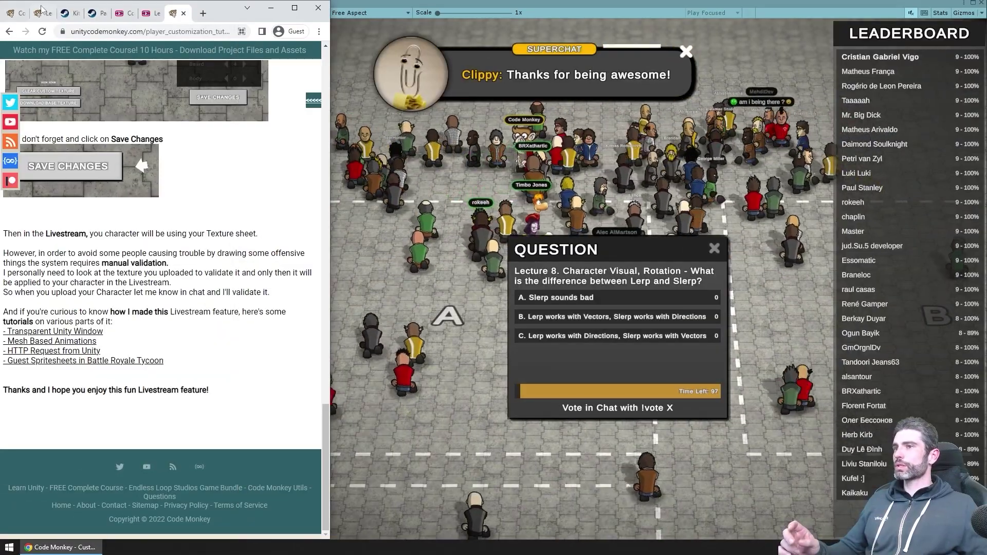
Step: Show the Kitchen Chaos course FAQ at Lecture 8, then bring the quiz game view forward
left_click(43, 18)
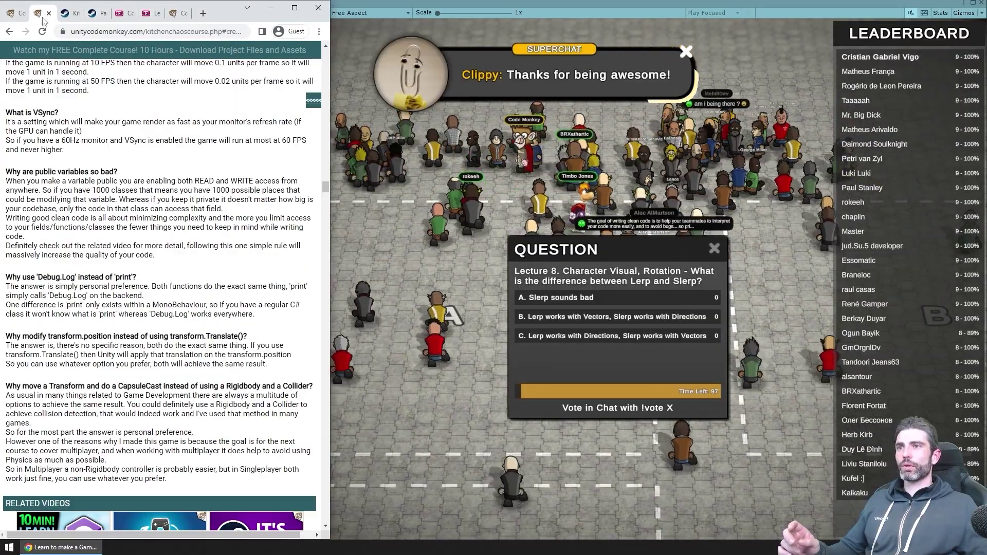
scroll(63, 260, "down", 15)
scroll(63, 260, "up", 3)
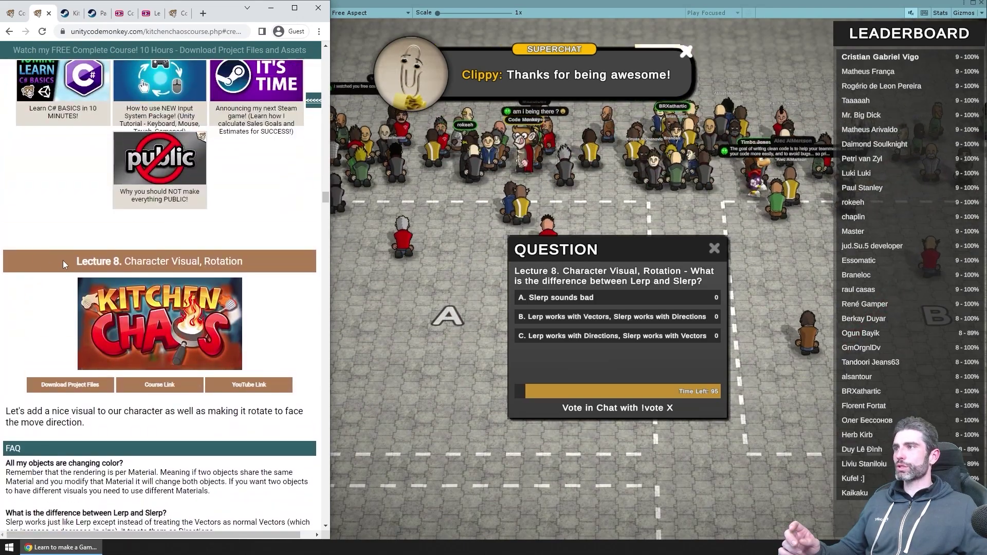
scroll(63, 260, "down", 2)
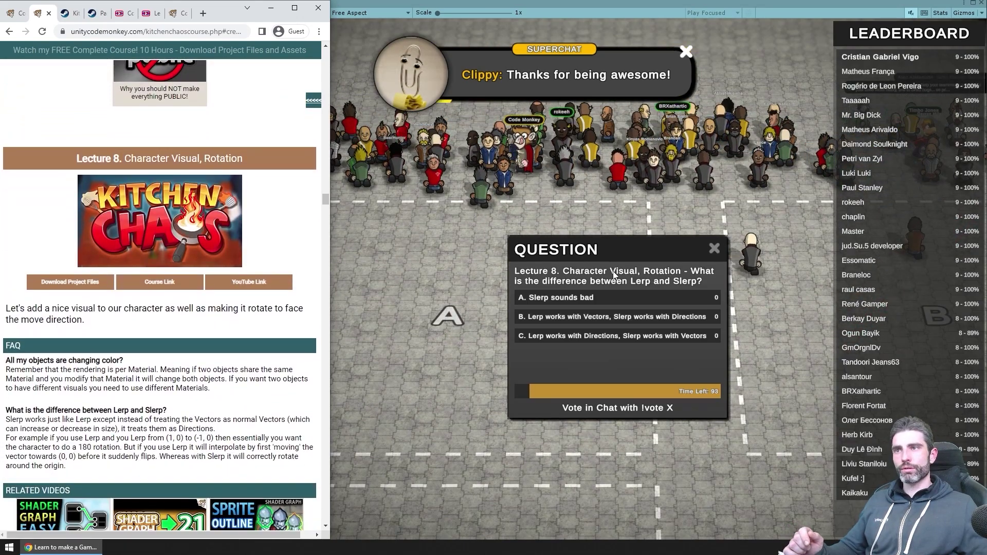
left_click(614, 273)
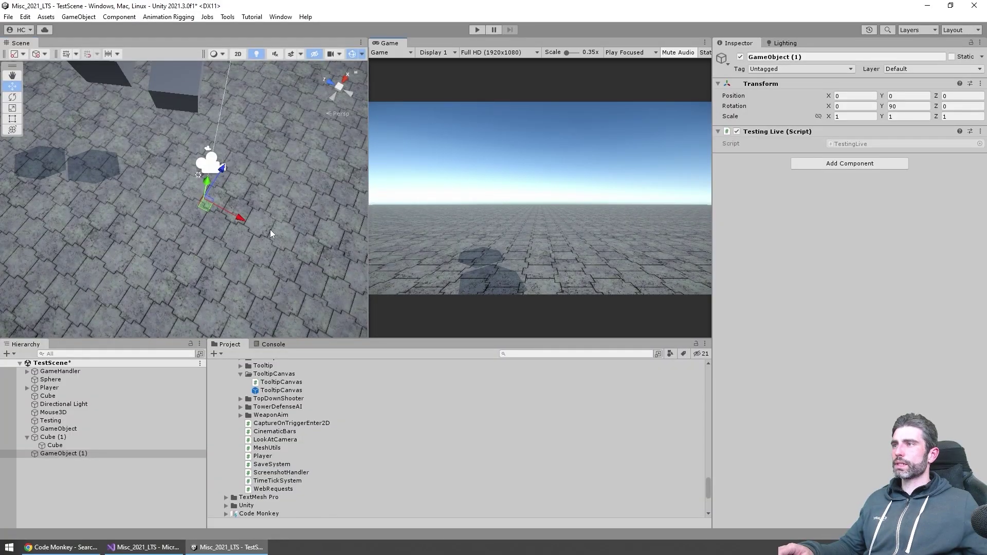
Step: Orbit the Scene view and review the TestingLive script in Visual Studio
left_click_drag(270, 229, 56, 212, "alt")
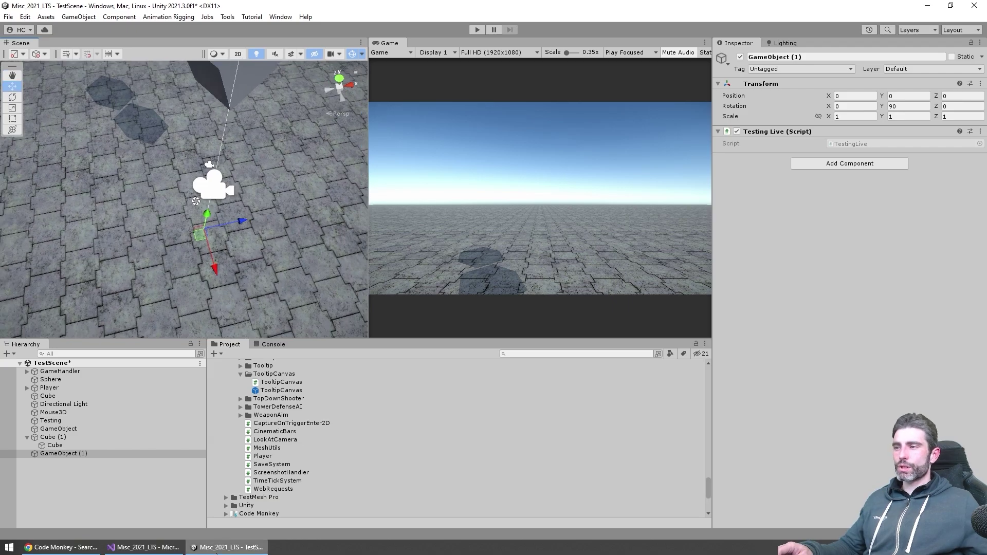
left_click(145, 547)
scroll(176, 510, "down", 1)
left_click_drag(308, 489, 347, 489)
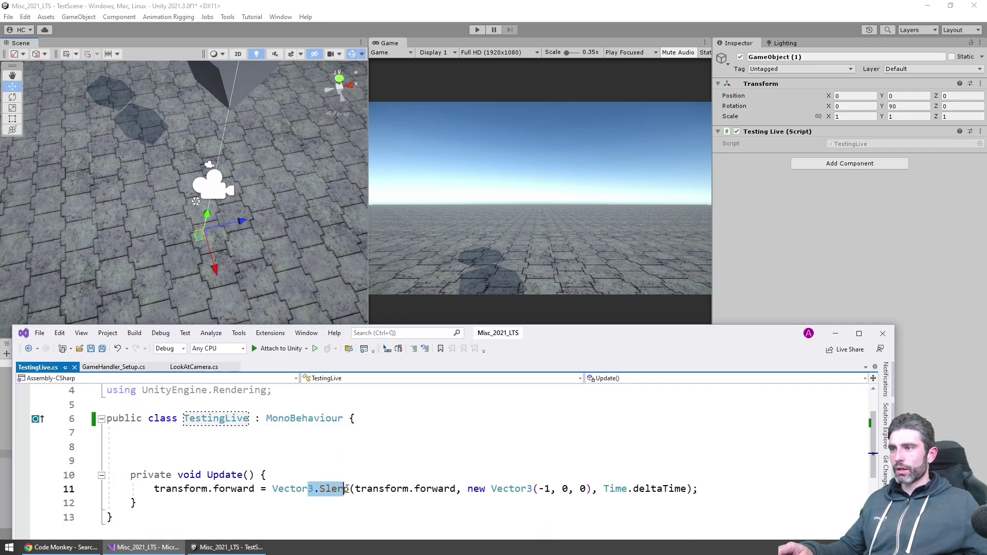
left_click(507, 213)
Step: Play and then stop the test scene to generate the testVector logs
left_click(478, 30)
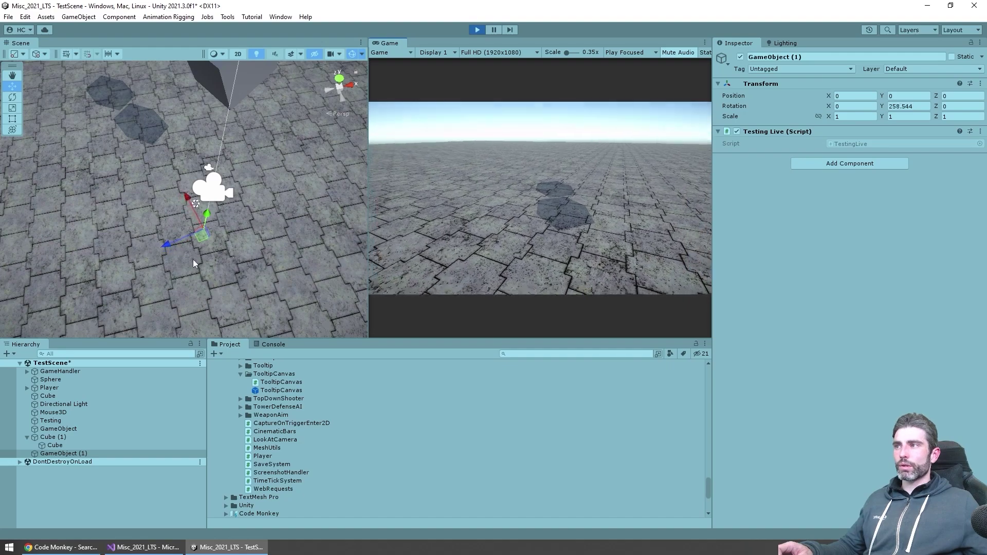
left_click(478, 30)
key("alt+Tab")
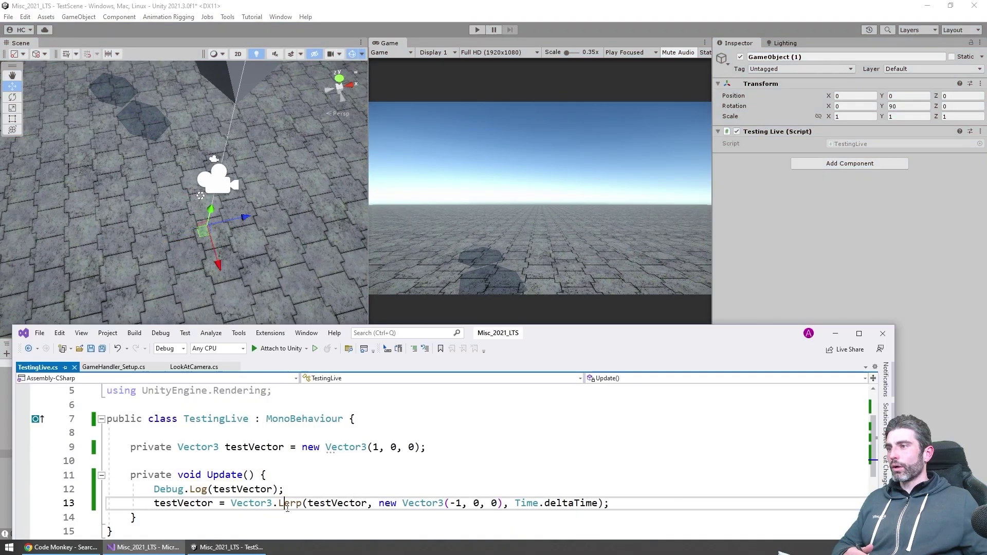
key("alt+Tab")
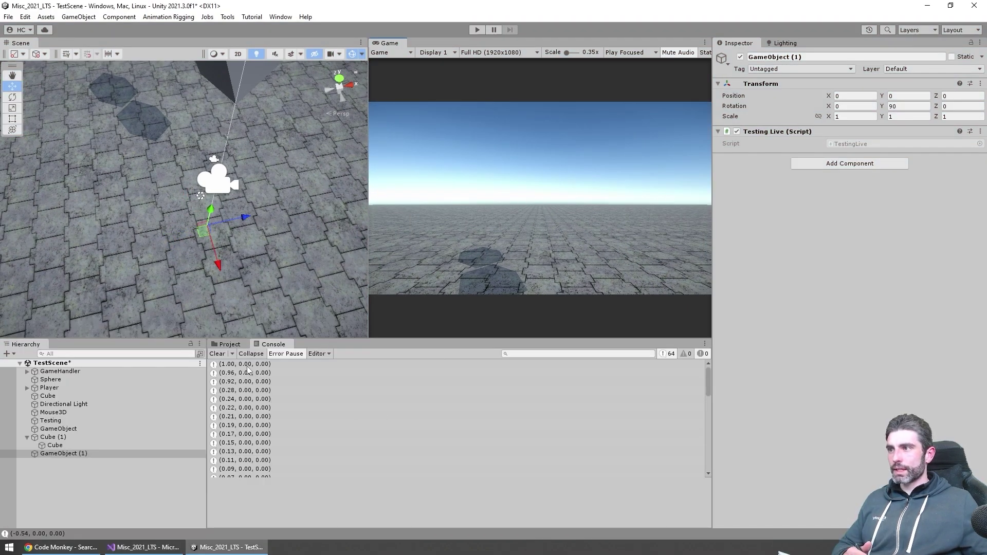
Step: Step through the logged vectors (0.96, 0.22, -0.01, 0.00) and open the Lerp line
left_click(234, 365)
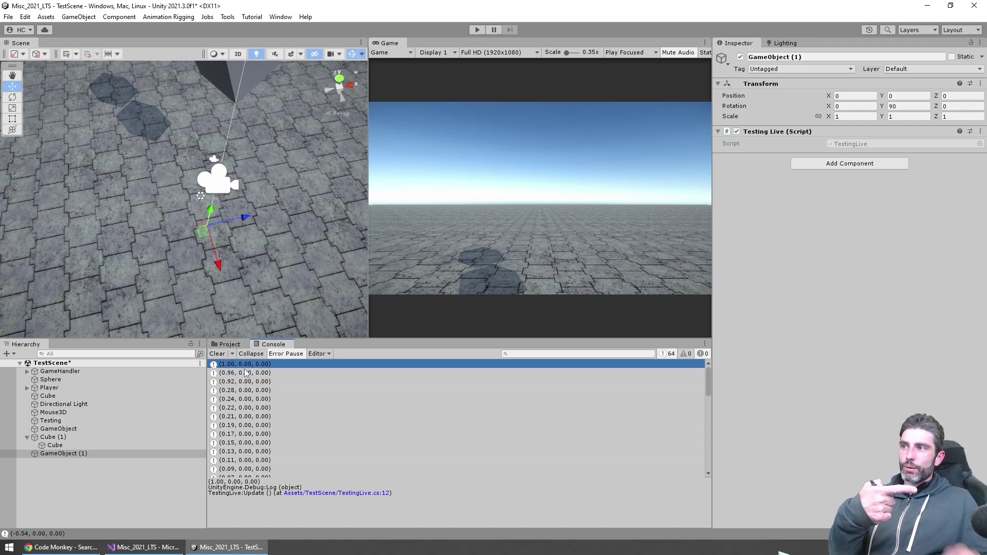
left_click(245, 373)
left_click(241, 409)
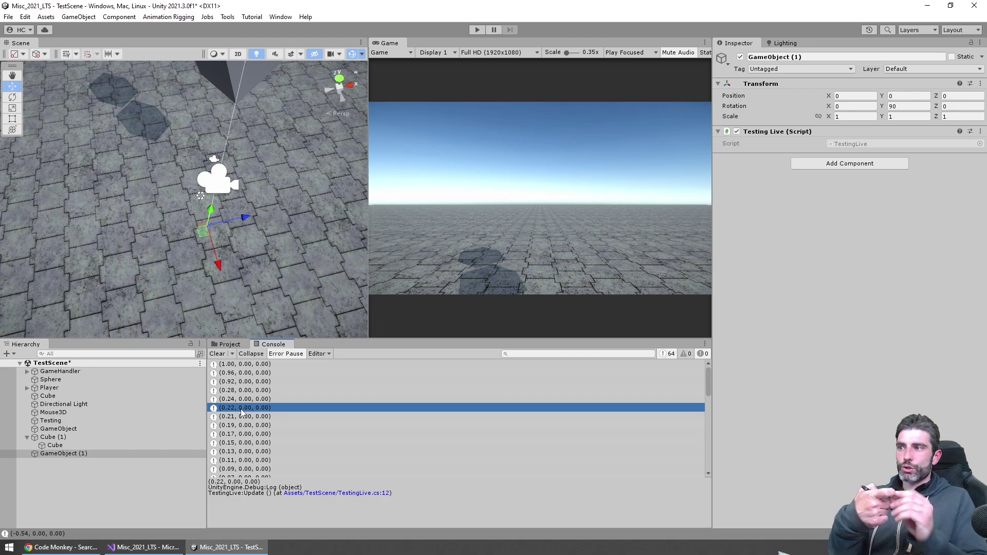
scroll(242, 412, "down", 4)
left_click(288, 460)
left_click(300, 451)
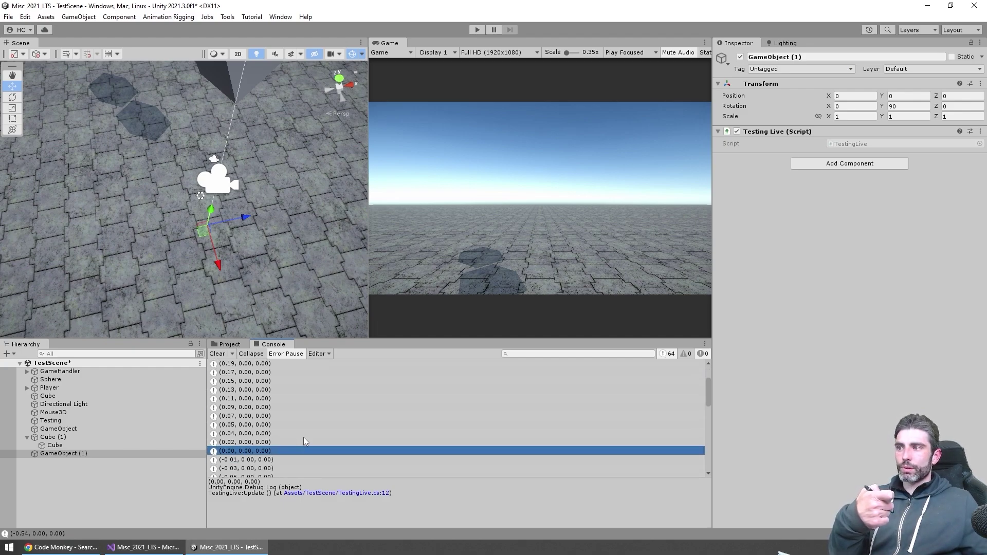
scroll(309, 445, "down", 10)
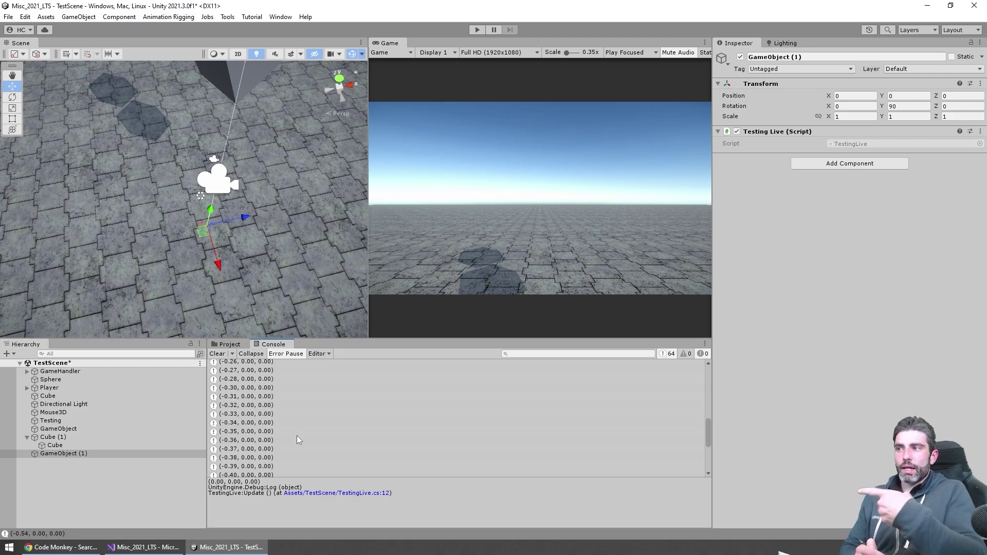
double_click(298, 449)
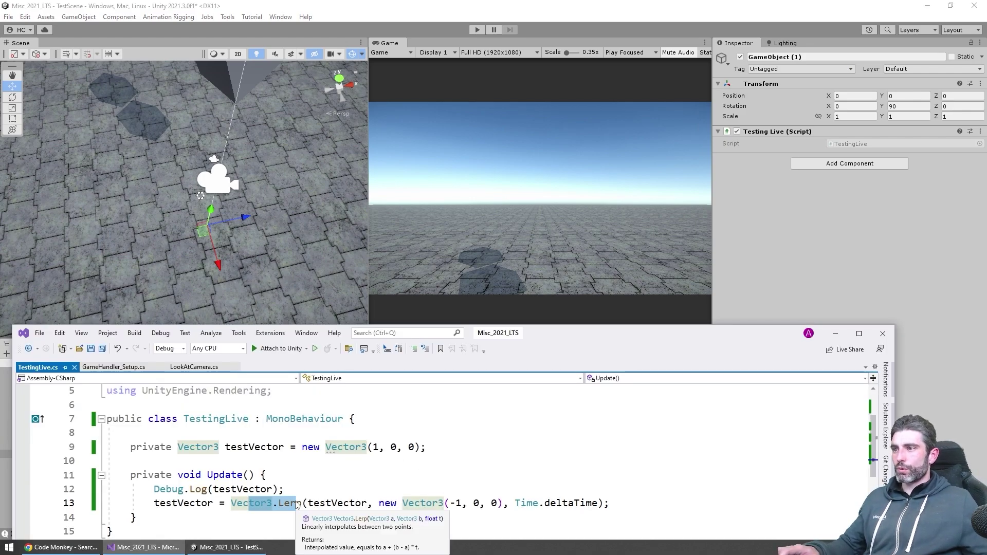
Step: Move the KitchenChaos editor off the quiz and select the Head : Position (Missing!) property
key("alt+Tab")
left_click(342, 370)
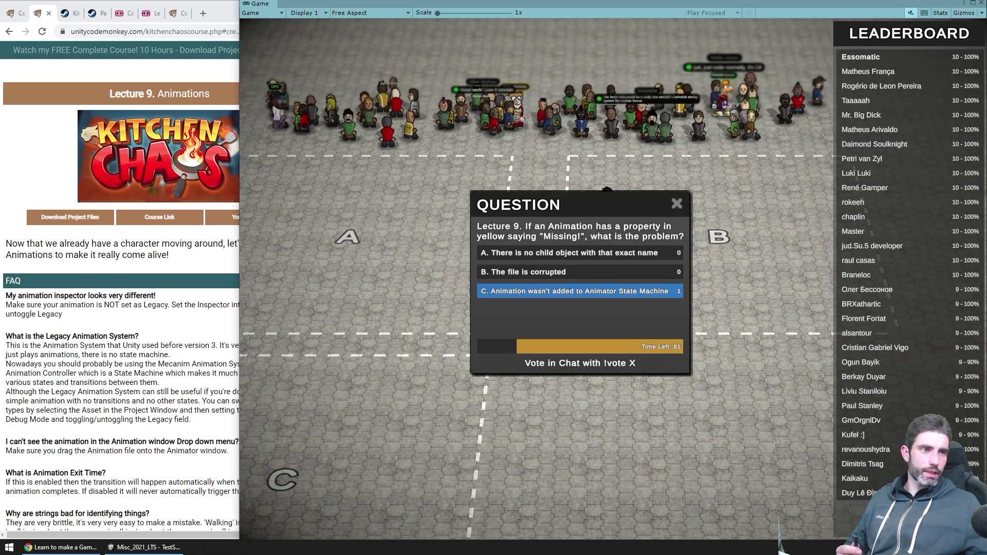
key("alt+Tab")
left_click_drag(608, 238, 449, 315)
left_click(316, 513)
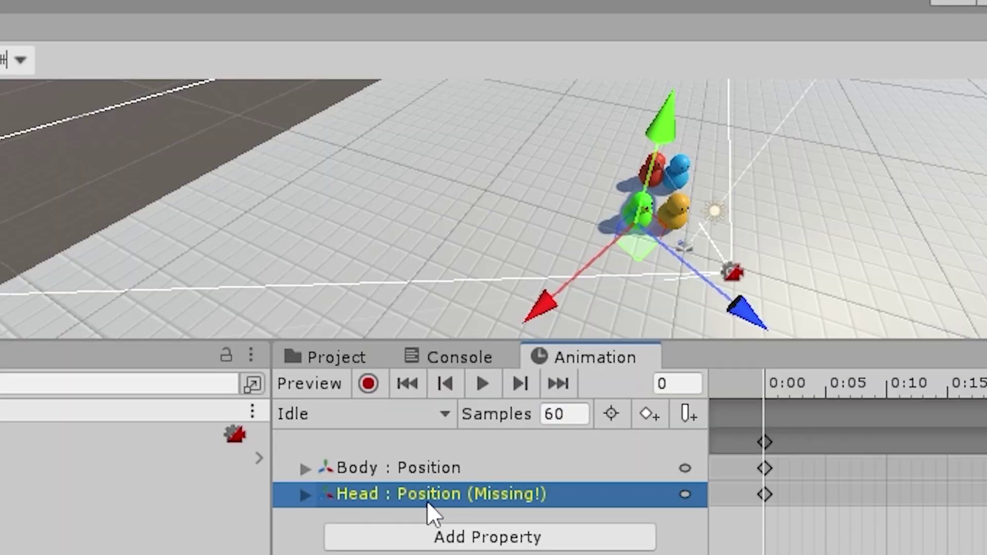
mouse_move(393, 501)
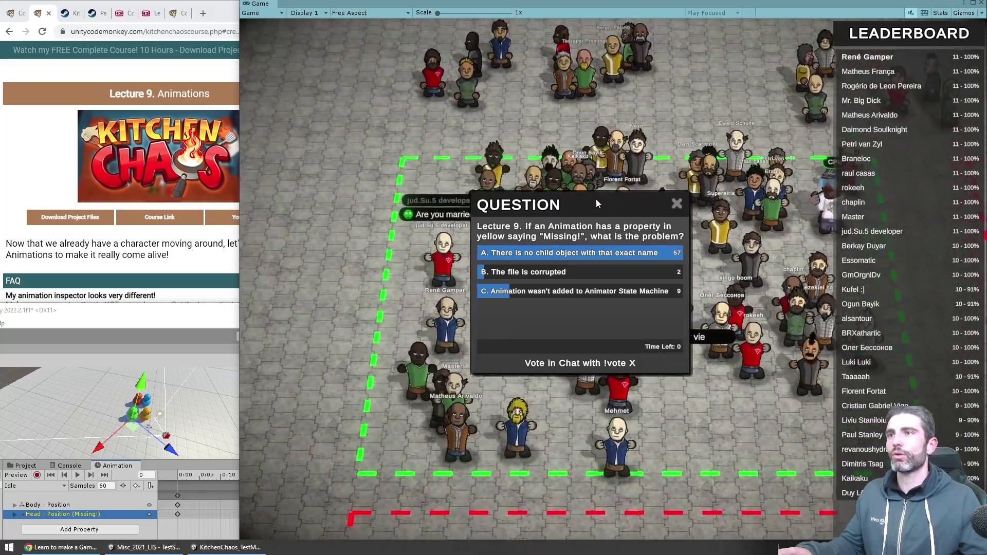
Step: Rearrange the quiz and editor windows, then select and frame the Head2 object
left_click_drag(597, 199, 678, 397)
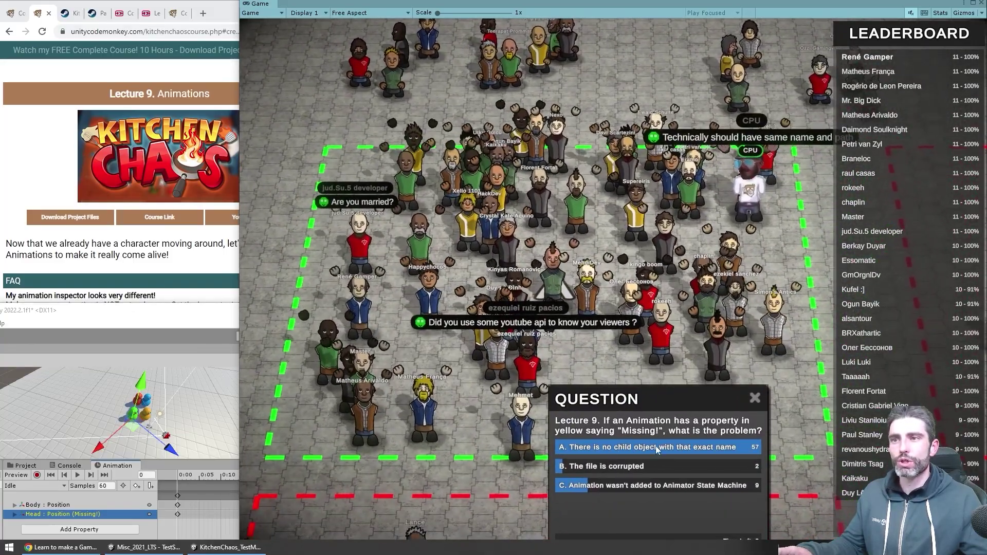
left_click_drag(170, 315, 477, 315)
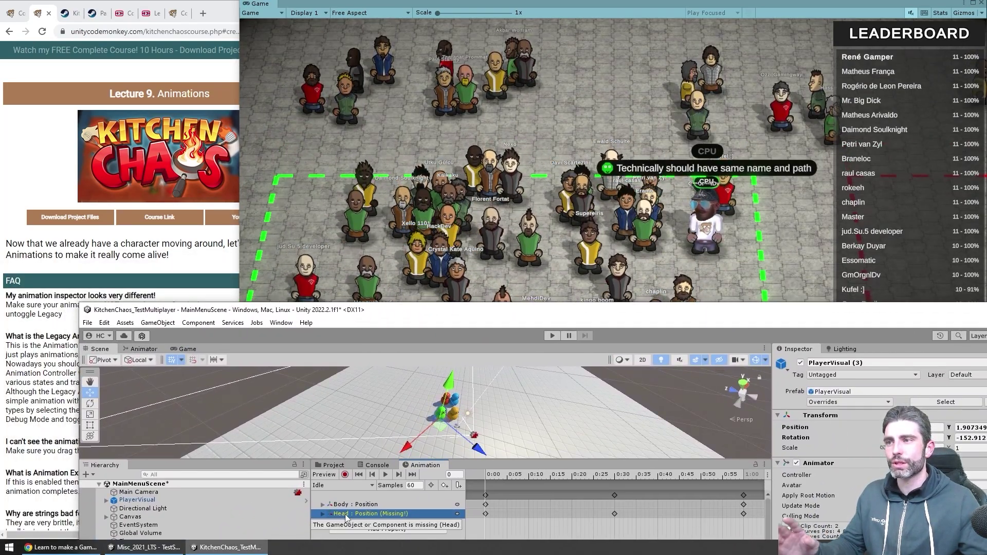
left_click_drag(435, 310, 505, 290)
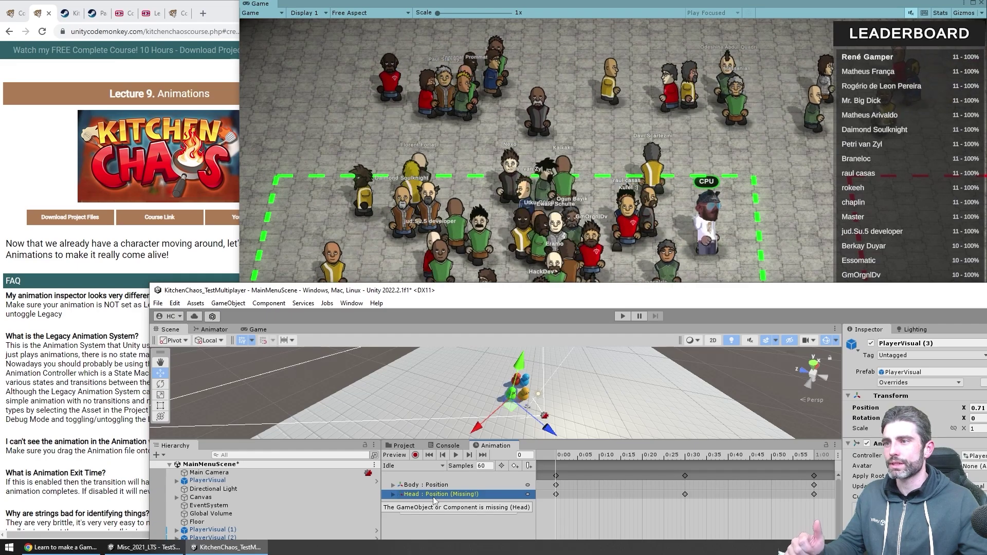
double_click(433, 497)
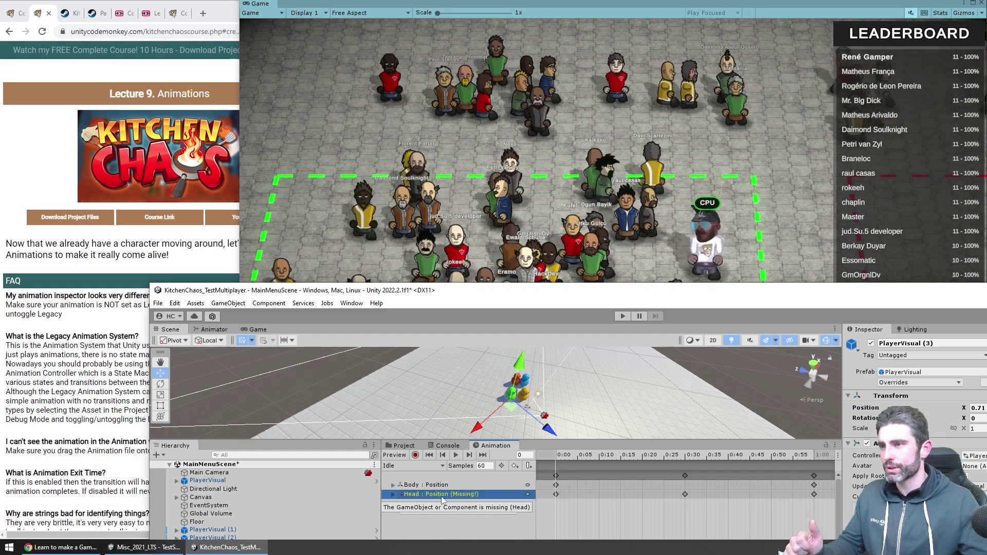
left_click(441, 523)
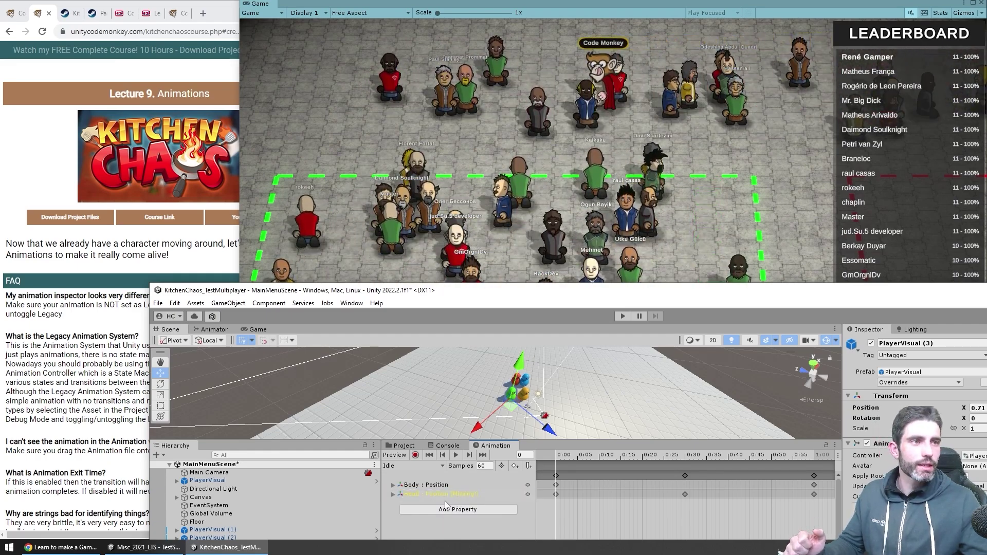
left_click_drag(401, 290, 881, 166)
left_click(569, 460)
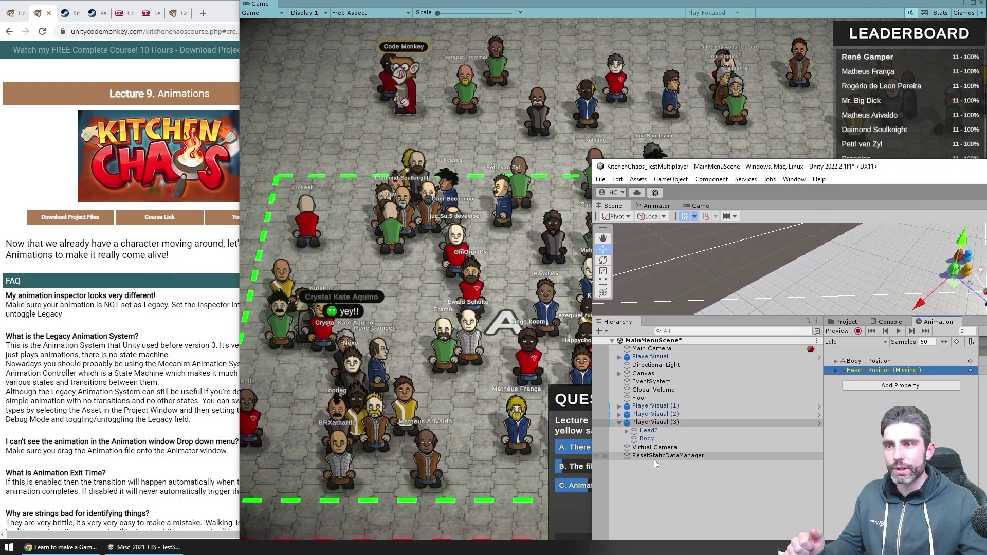
left_click(661, 431)
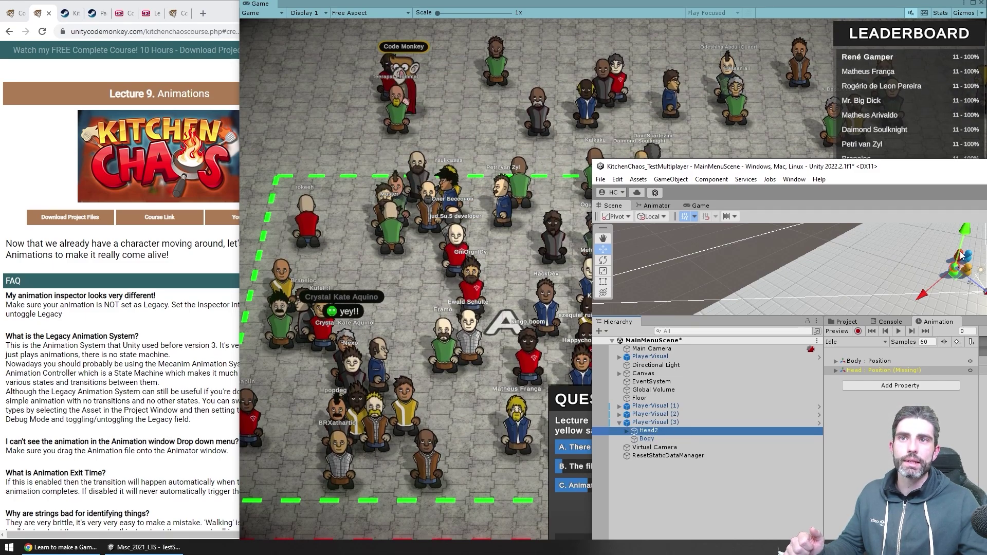
key("f")
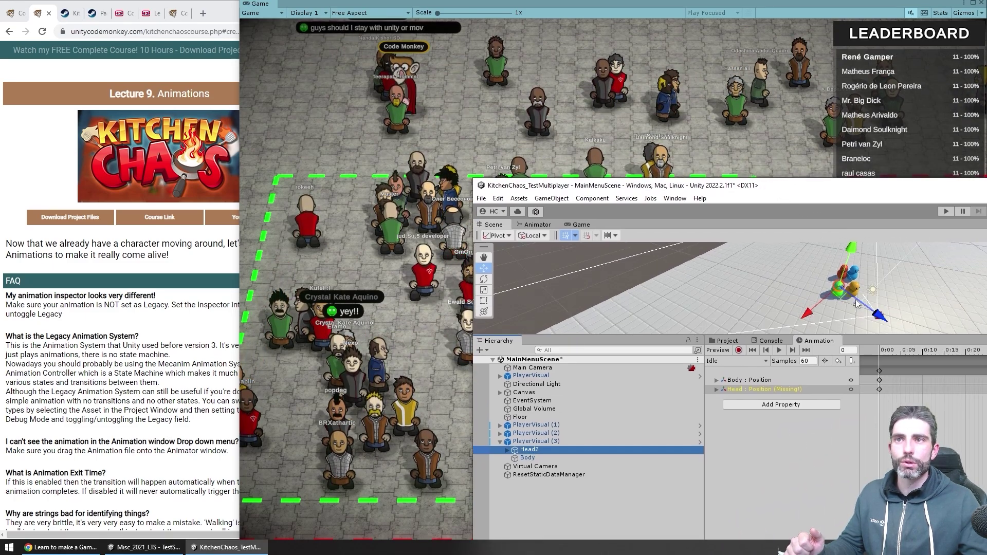
Step: Rename the missing Head track path to Head2
left_click(755, 390)
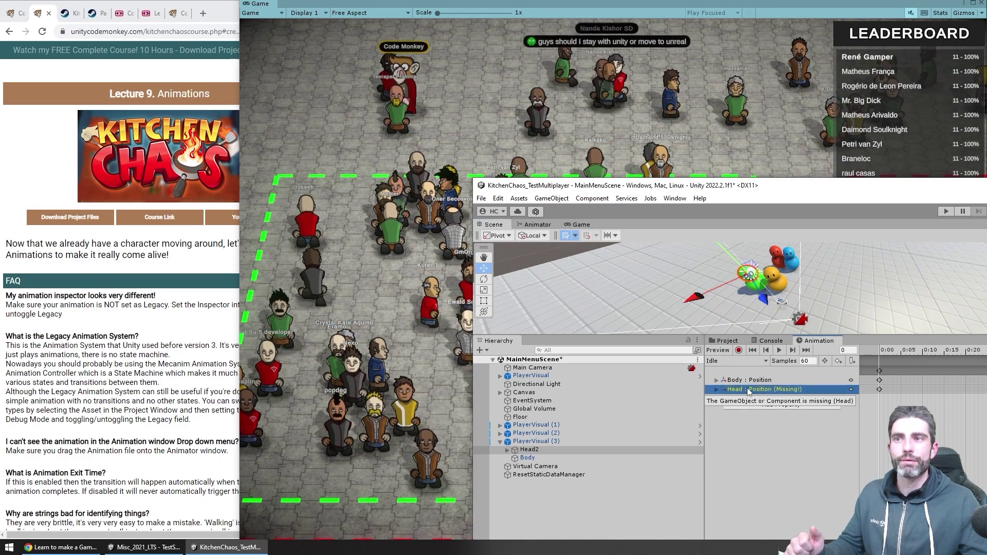
left_click(756, 463)
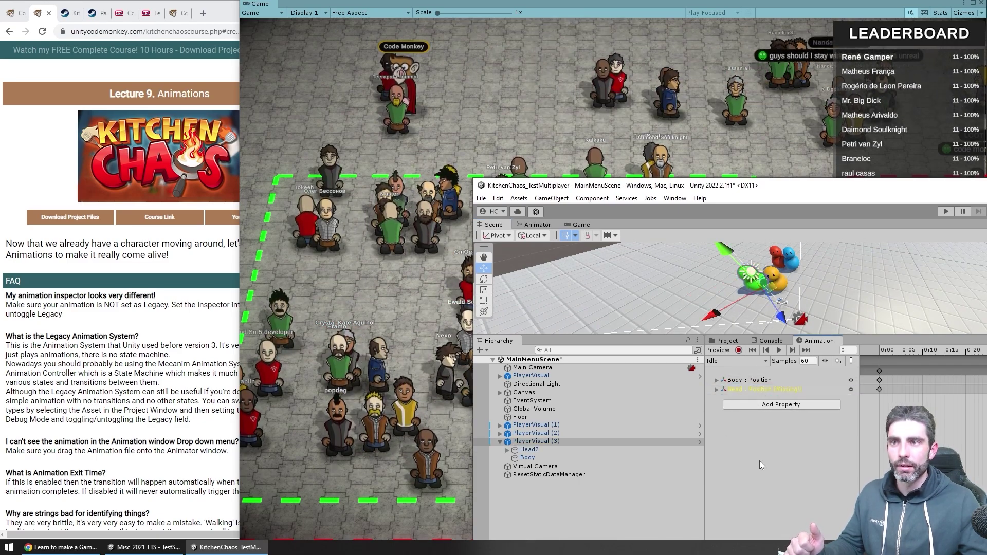
left_click(752, 391)
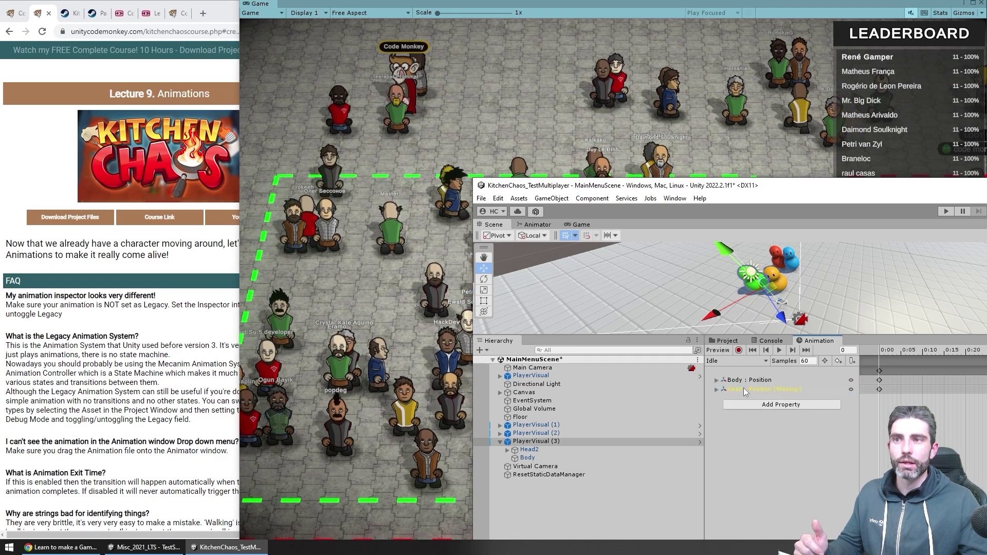
mouse_move(745, 391)
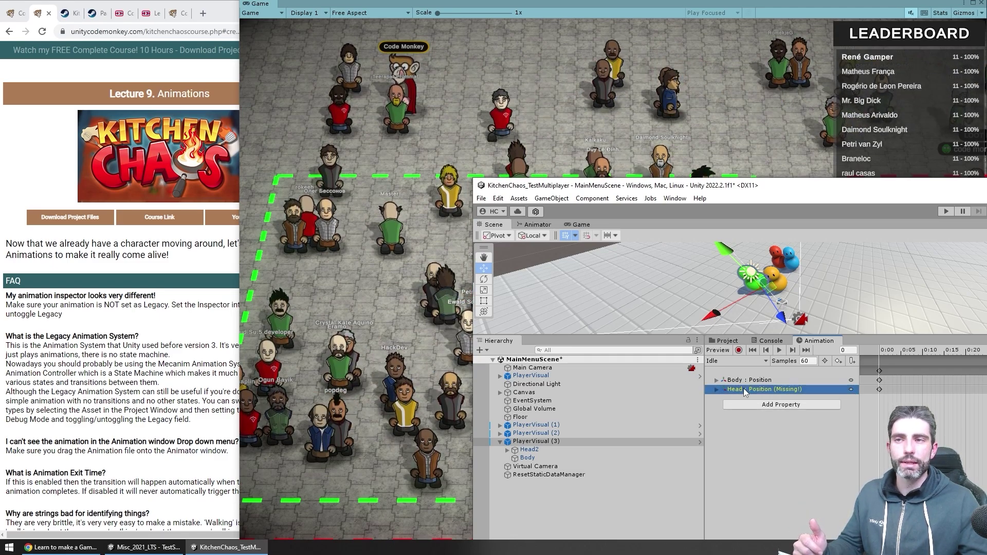
left_click(743, 389)
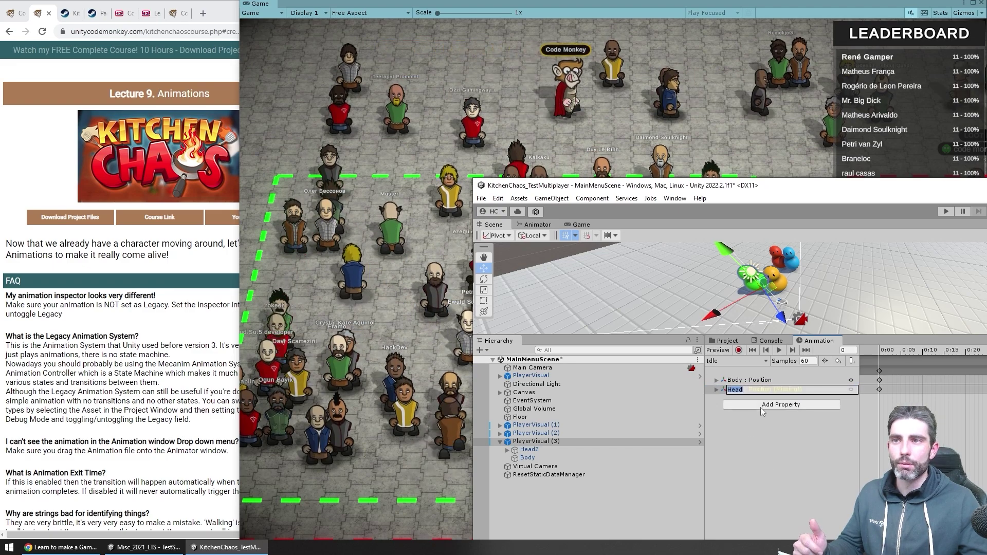
key("Right")
type("2")
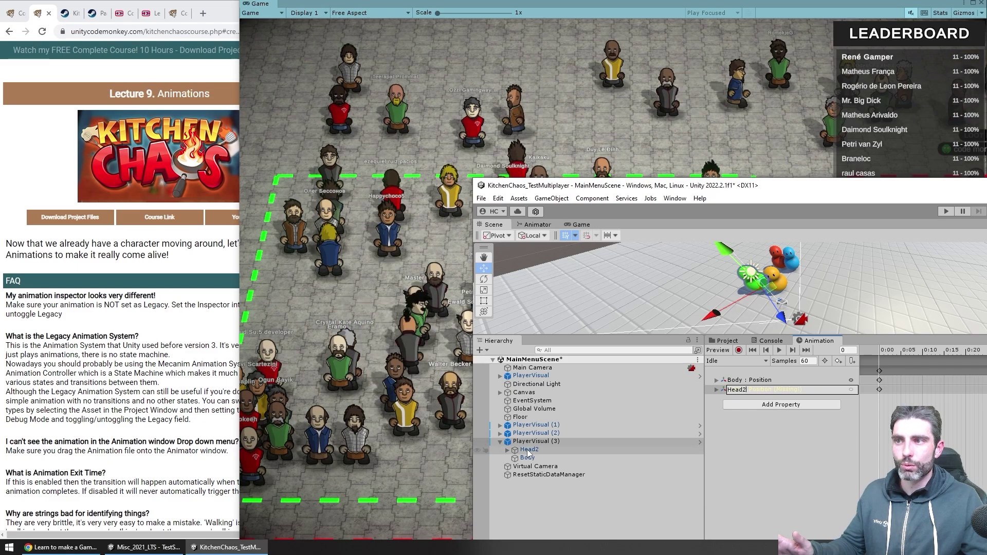
left_click(780, 455)
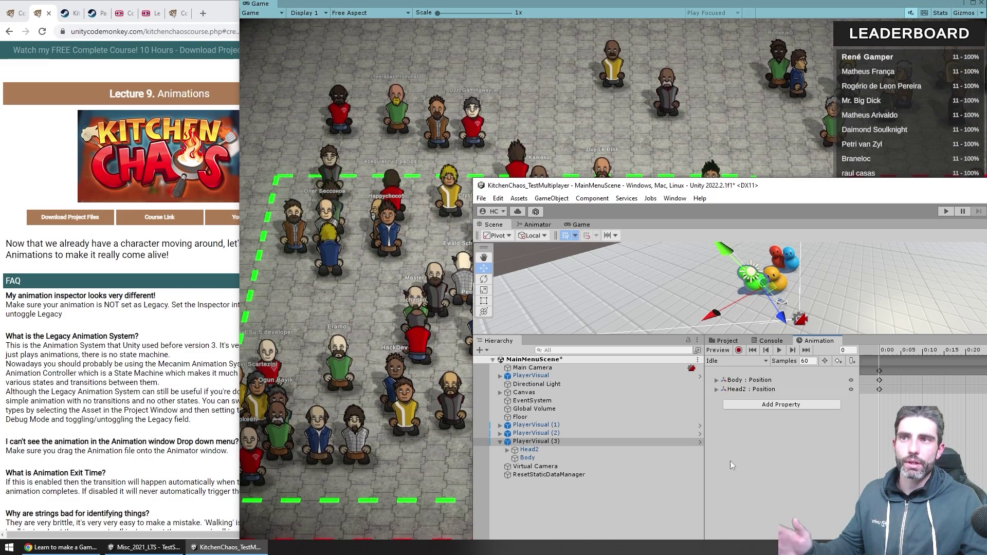
Step: Enlarge the editor and Scene view, then check the repaired Head2 position track
left_click_drag(473, 180, 283, 161)
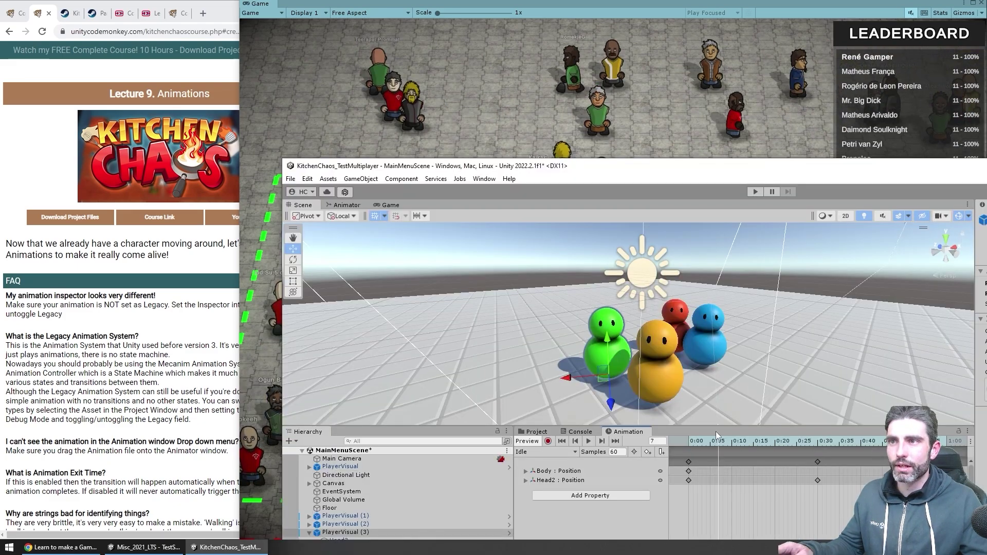
left_click_drag(710, 427, 699, 384)
left_click(553, 436)
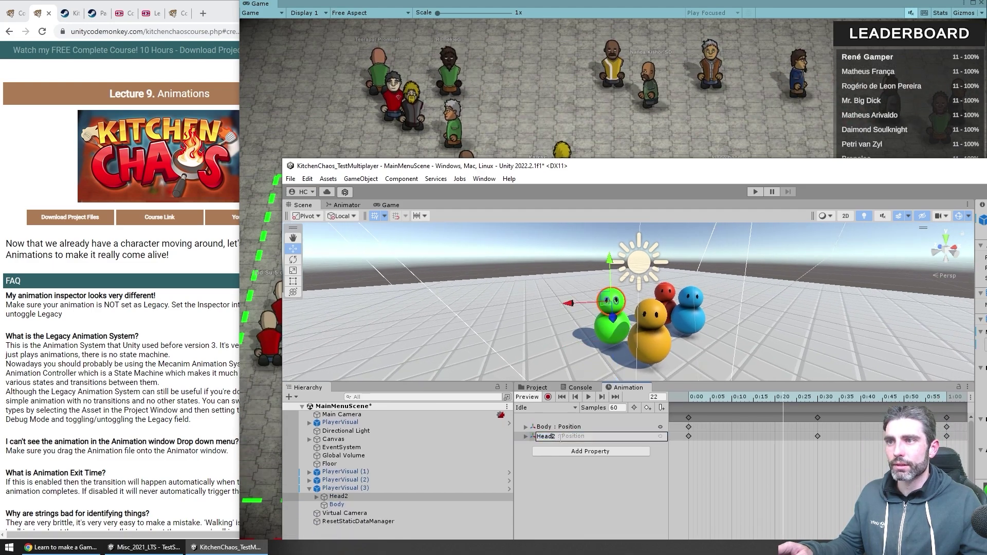
left_click(748, 426)
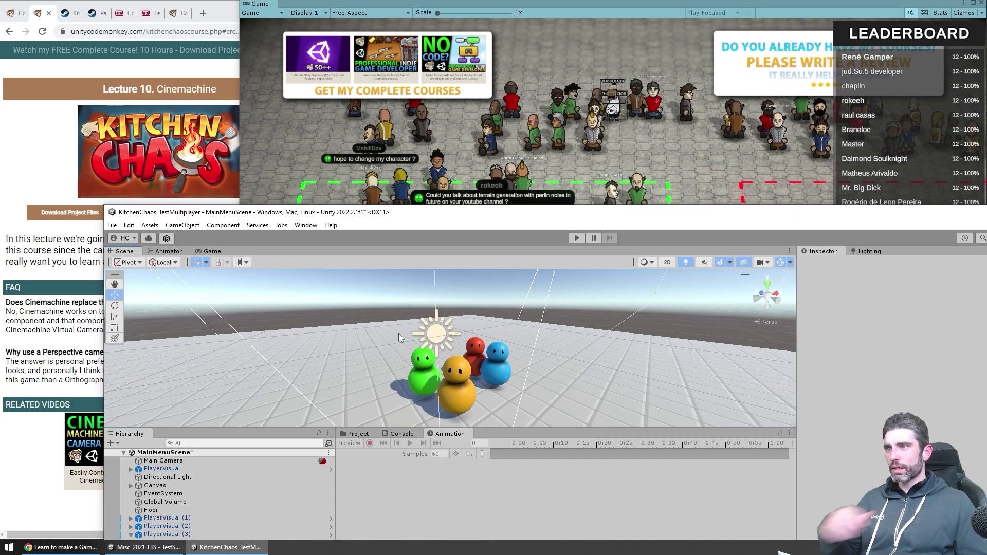
Step: Show the main menu and switch Main Camera to Orthographic, then back to Perspective
left_click(211, 251)
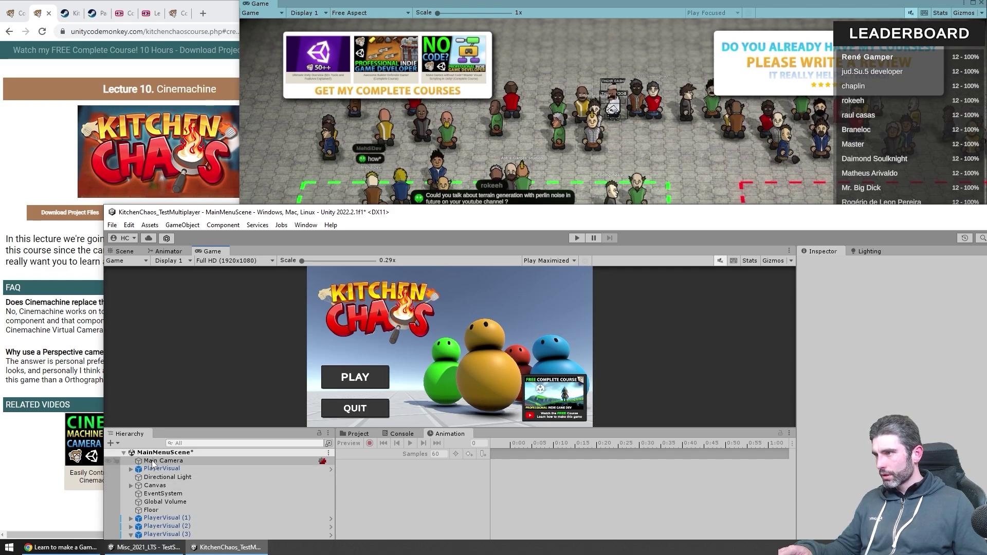
left_click(126, 461)
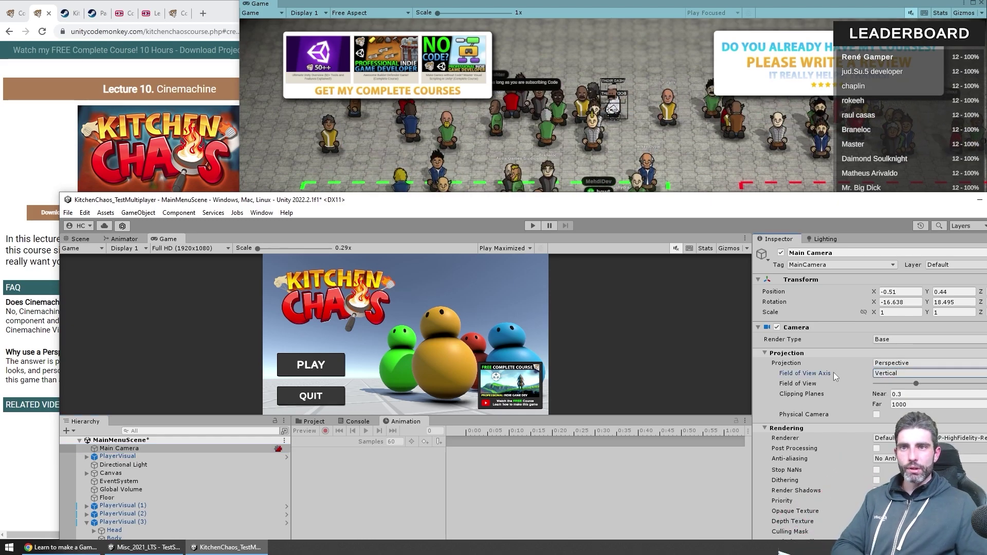
left_click(911, 386)
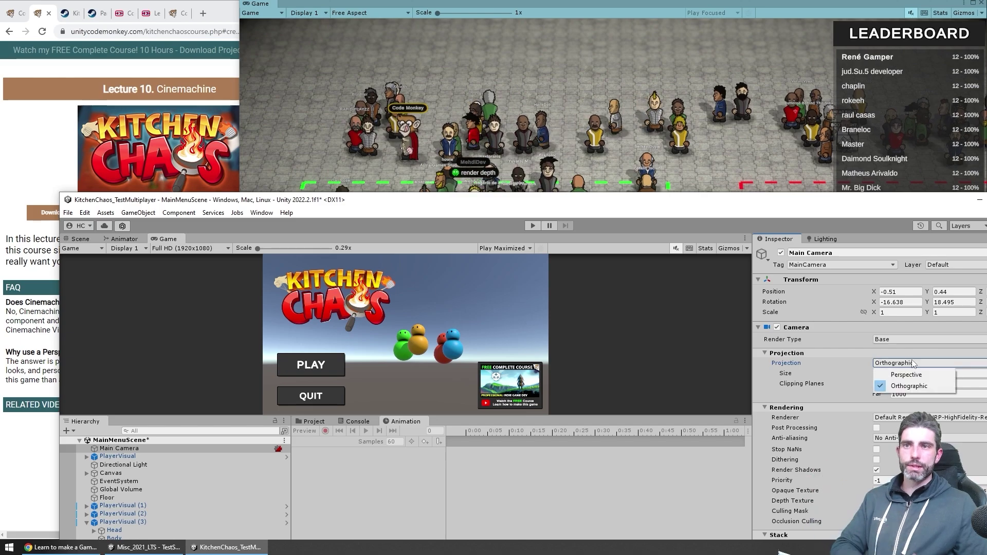
left_click(908, 375)
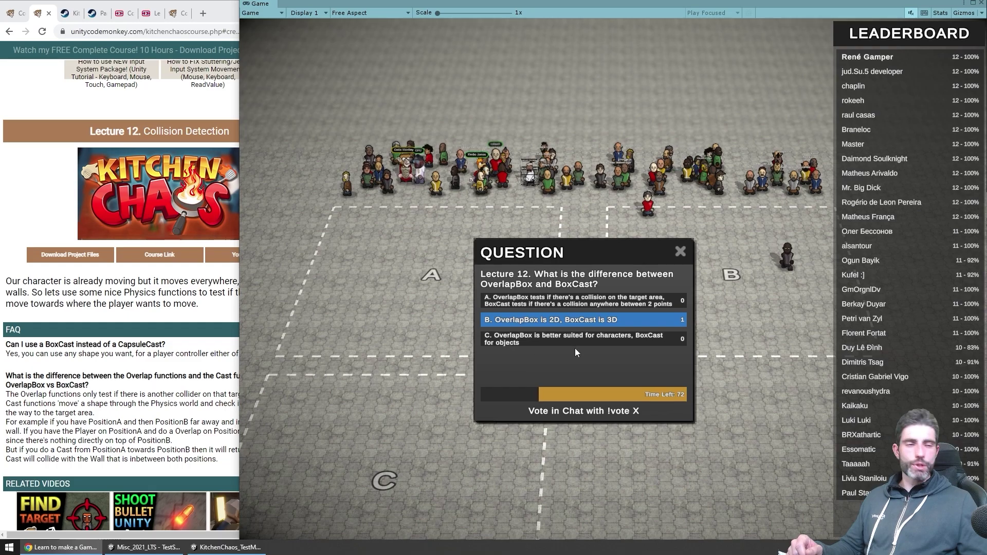
Step: Drag the question panel down and to the right, out of the way
left_click_drag(570, 252, 584, 313)
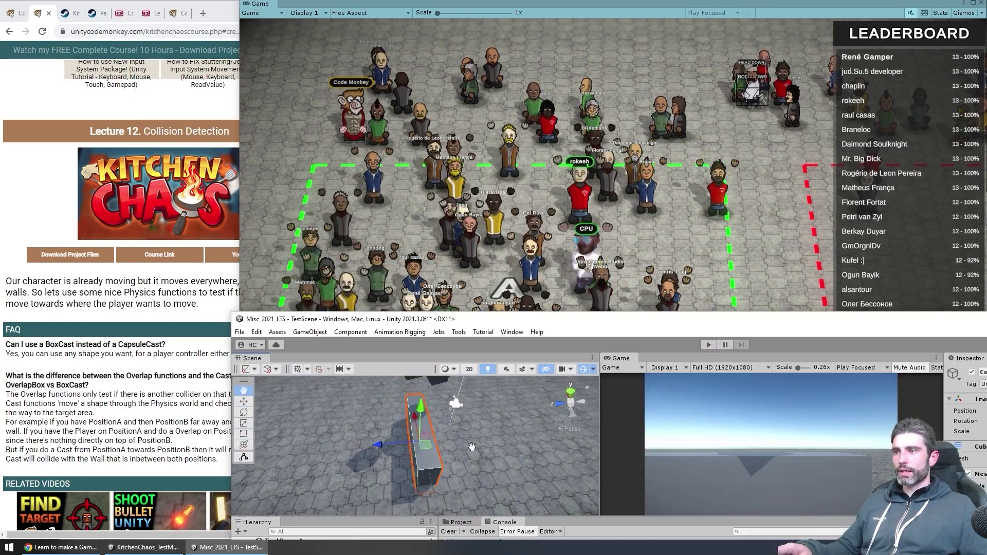
Step: Pan the Scene view around the tall test cube
middle_click_drag(472, 447, 450, 463)
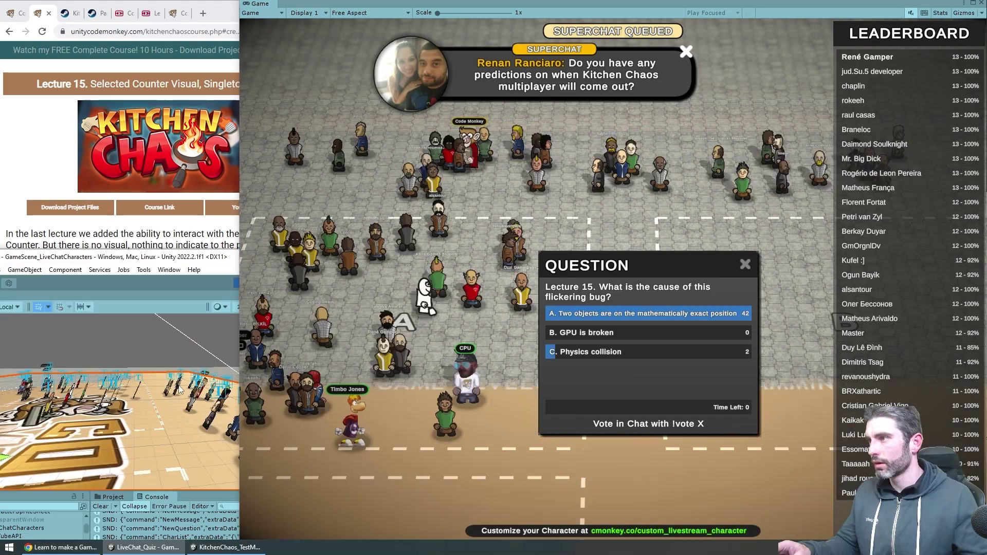
Step: Orbit the Scene view toward the characters and shift the editor to reveal the Inspector
left_click_drag(149, 461, 77, 431, "alt")
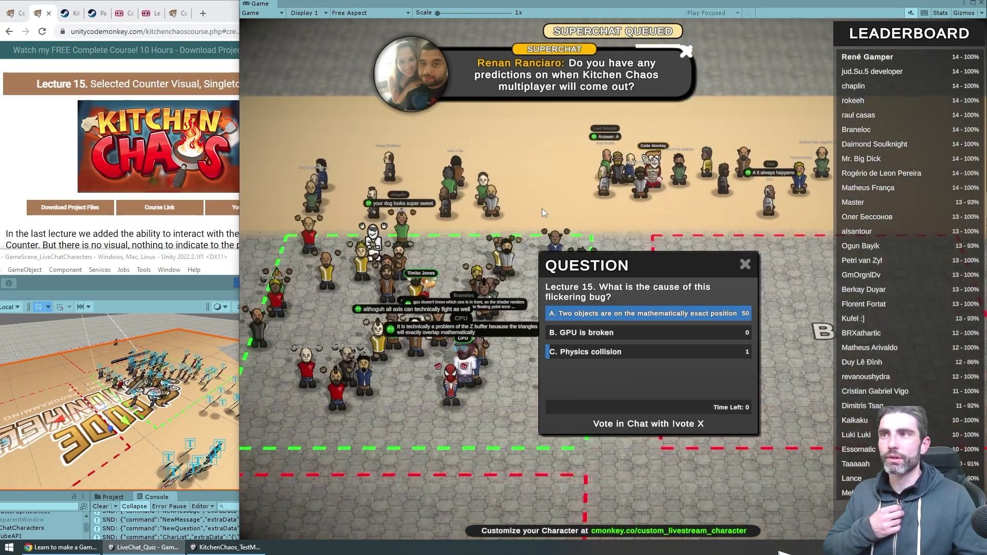
left_click_drag(133, 381, 100, 375, "alt")
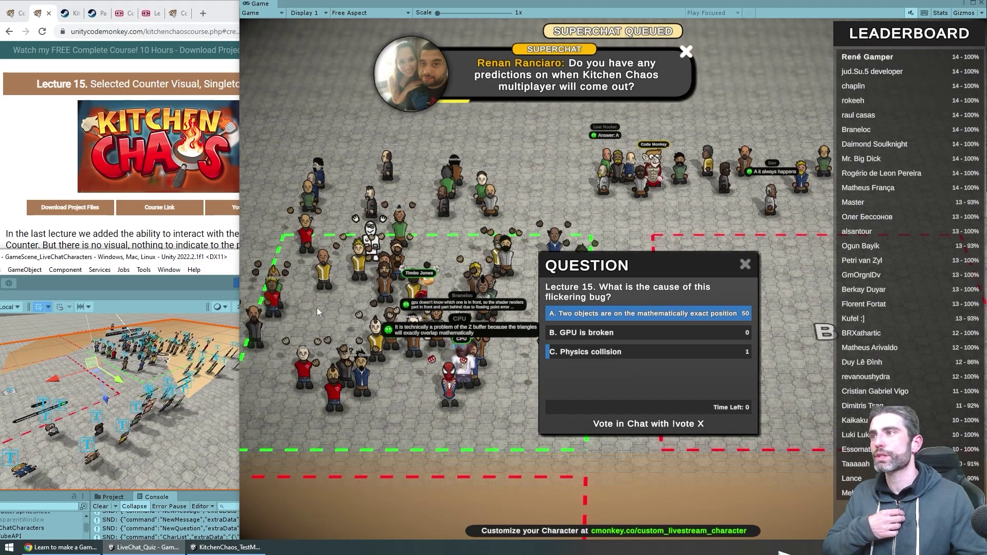
left_click_drag(215, 260, 230, 239)
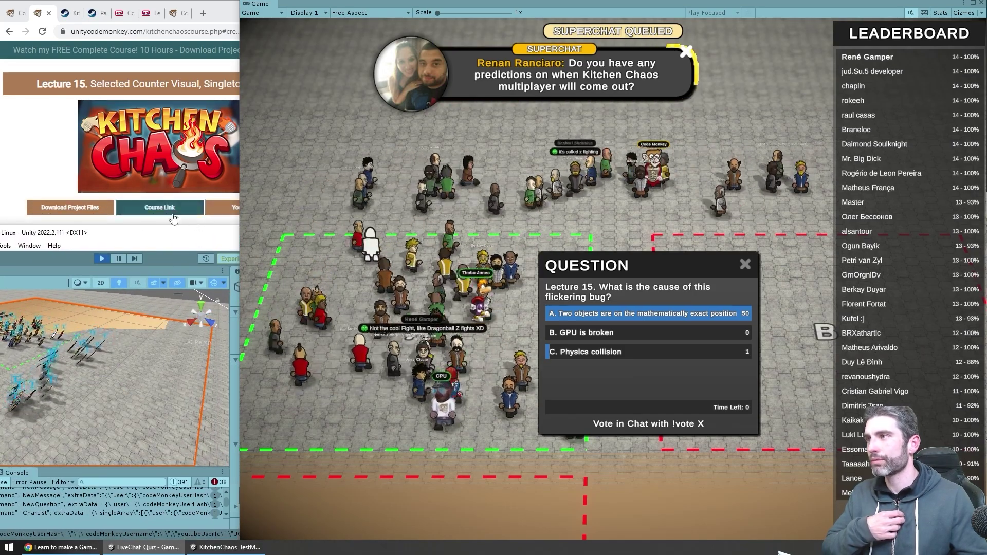
left_click_drag(159, 234, 35, 219)
left_click_drag(170, 230, 115, 233)
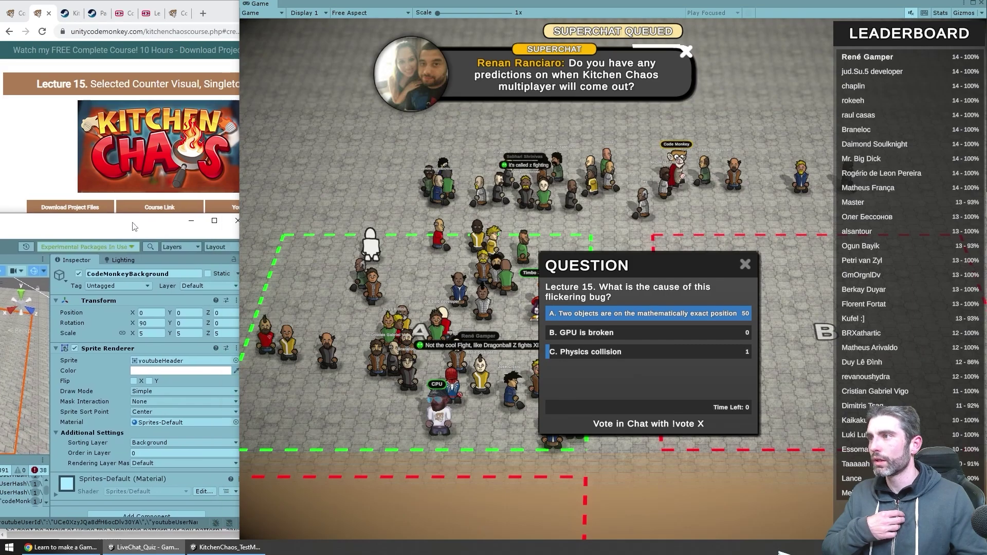
Step: Set CodeMonkeyBackground's Position Y to 0.01 and view the raised logo in the Scene
left_click(190, 314)
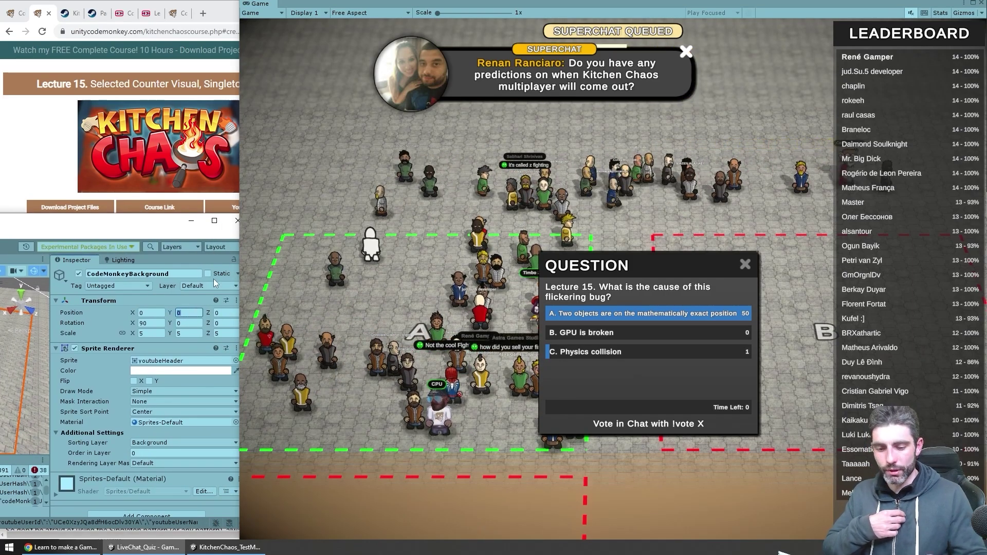
type(".01")
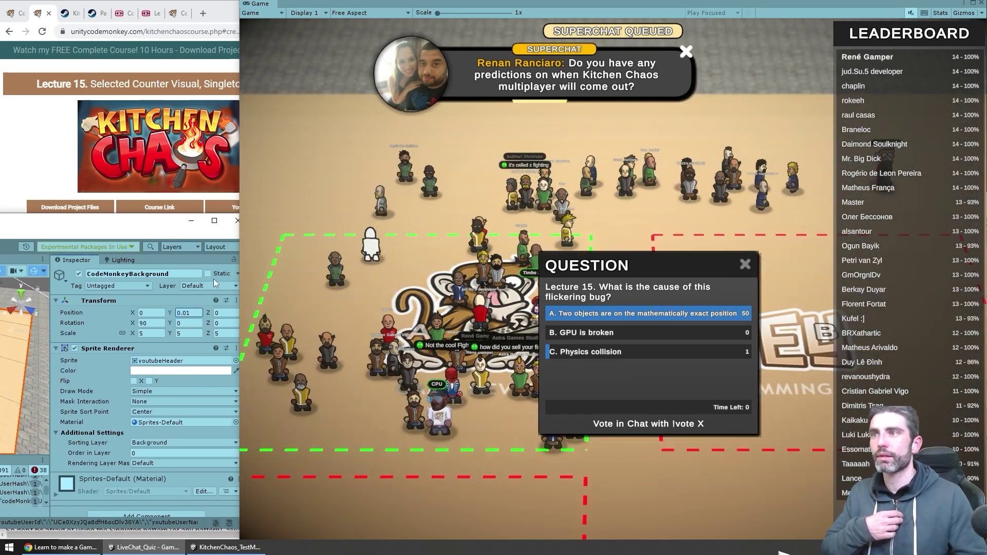
left_click_drag(112, 220, 443, 196)
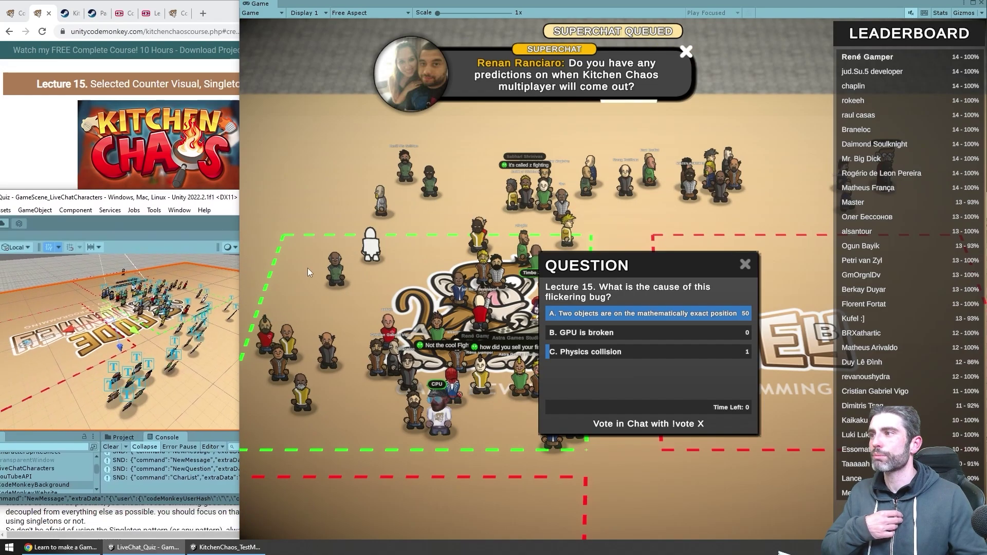
left_click_drag(170, 334, 146, 356, "alt")
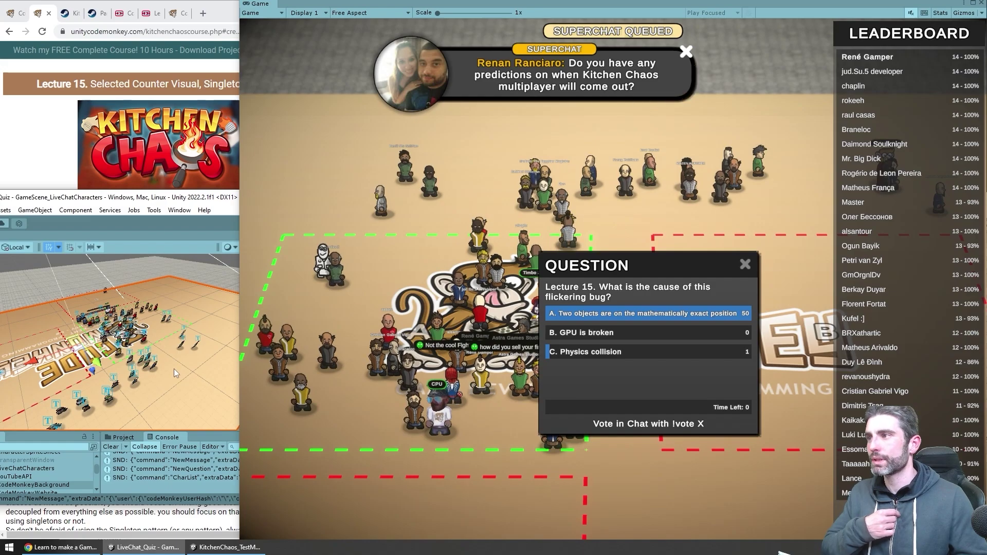
middle_click_drag(174, 368, 146, 329)
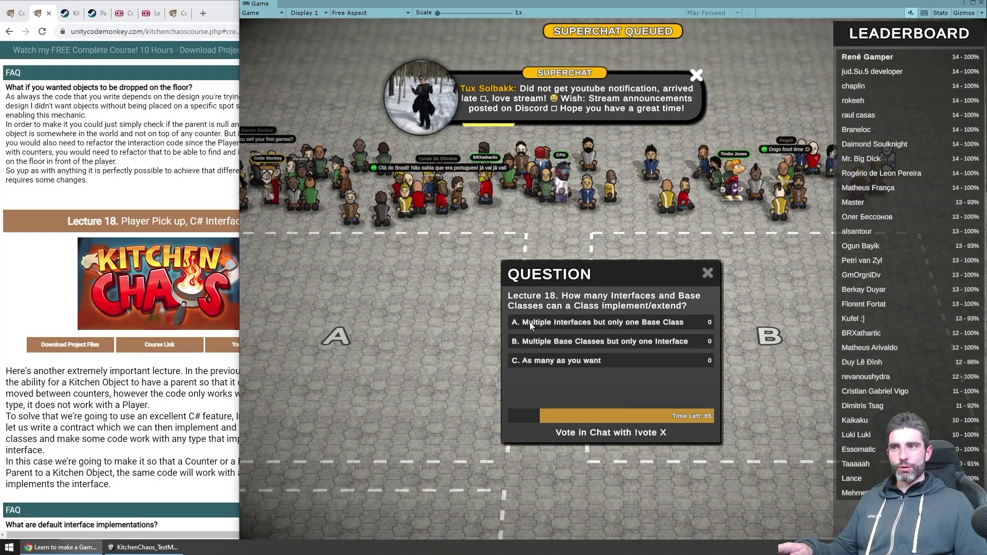
Step: Vote option A on the Lecture 18 interfaces question and let the timer run out
left_click(531, 326)
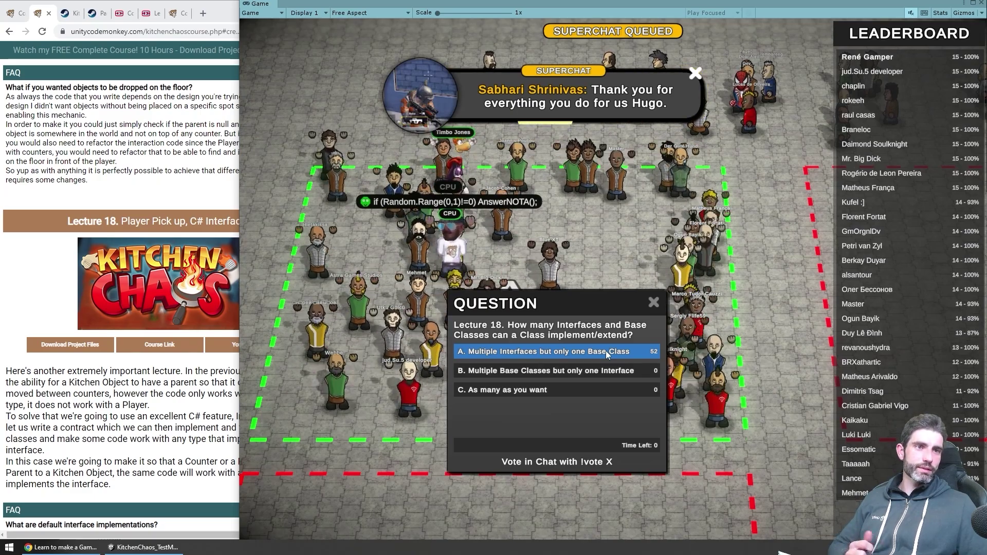
left_click(154, 308)
scroll(154, 309, "up", 5)
Step: Start a public interface IMyInterface below the class in TestingLive.cs
key("alt+Tab")
scroll(374, 336, "down", 3)
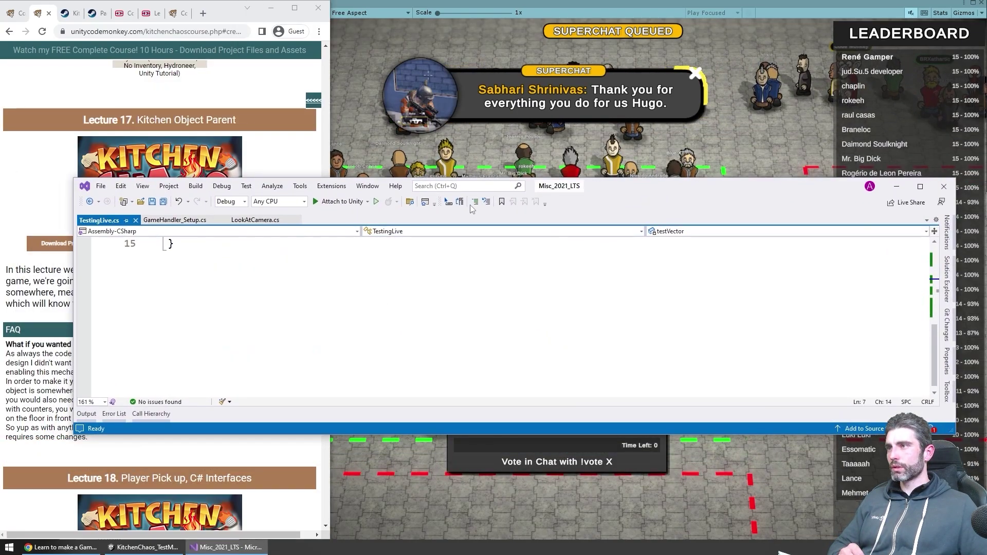
left_click_drag(638, 194, 628, 252)
left_click(459, 361)
key("Return")
key("Return")
key("Return")
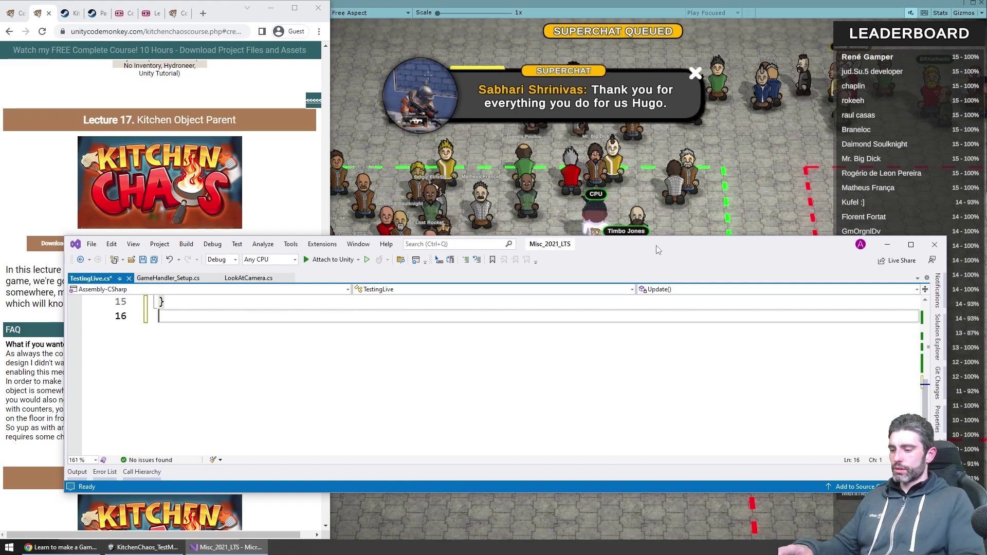
type("public class")
key("ctrl+shift+Left")
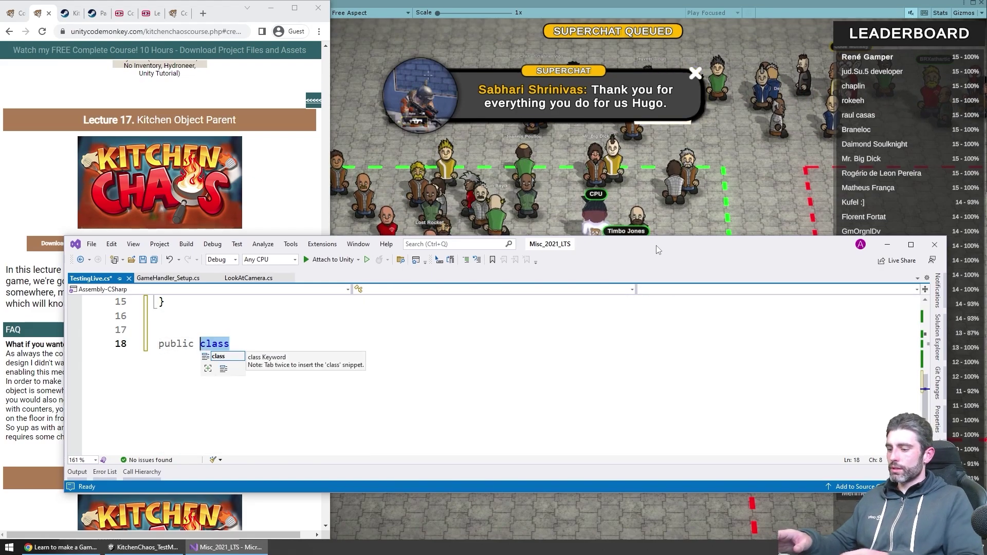
type("interface IMyInterface {")
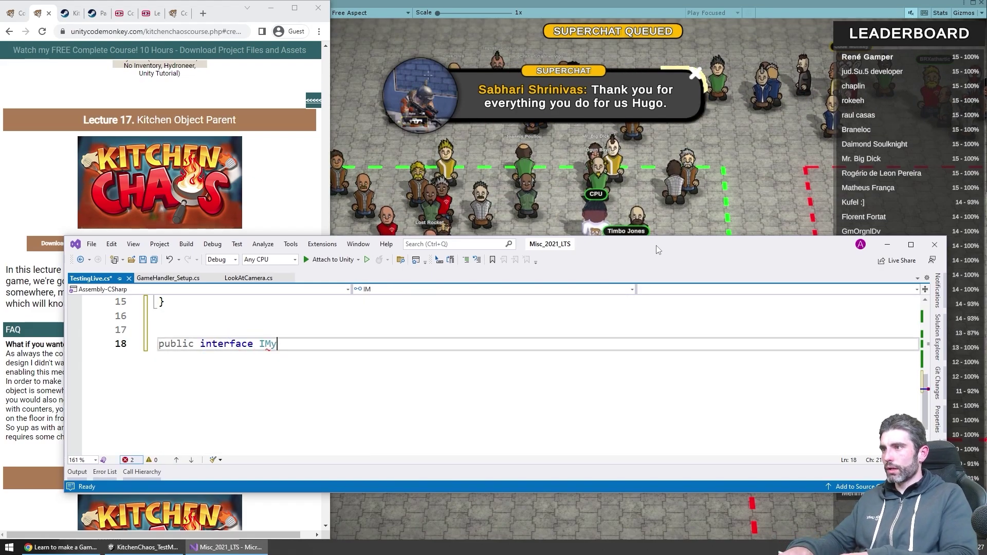
key("Return")
Step: Declare void MyFunction(); inside IMyInterface and save the script
key("Return")
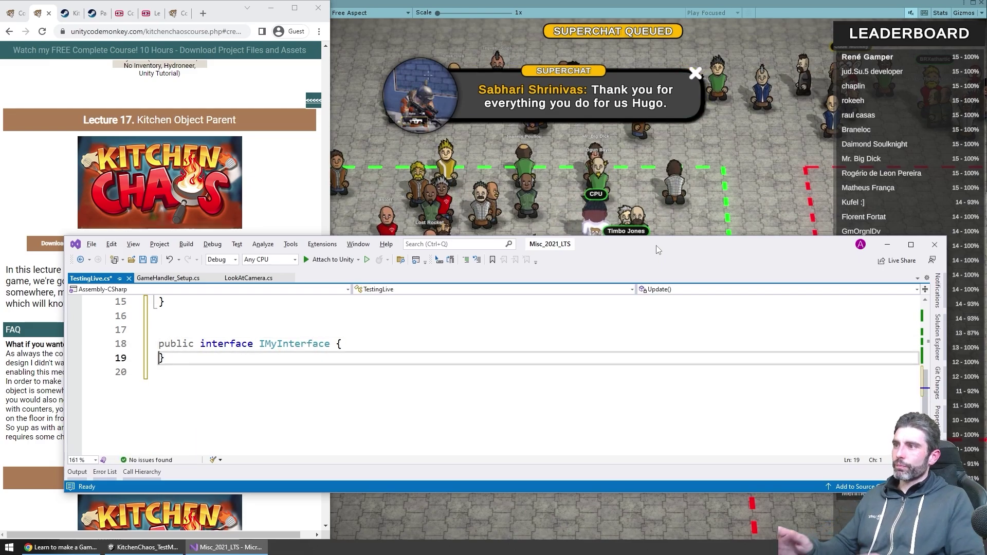
type("}")
key("Return")
key("Up")
key("Up")
key("Return")
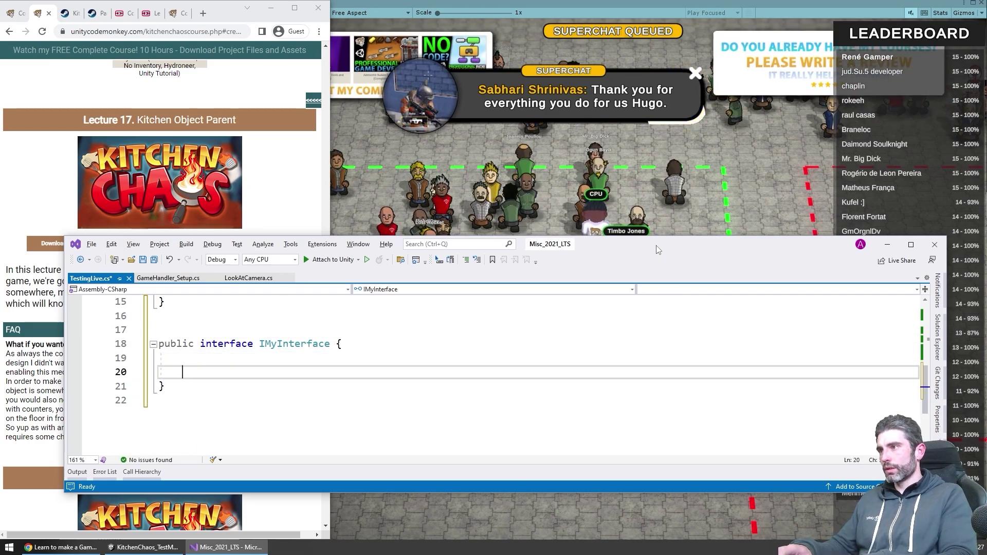
type("void ")
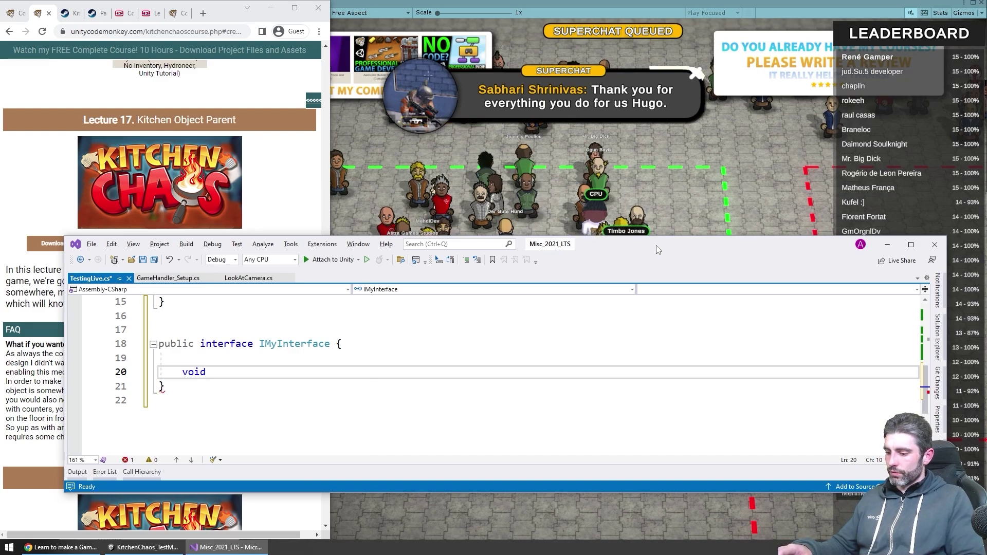
type("MyFunction();")
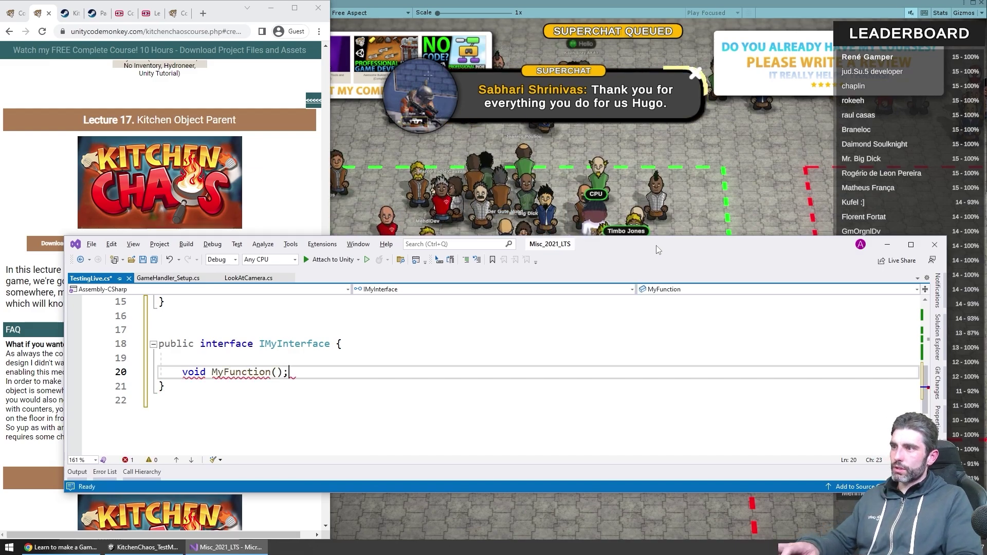
key("Return")
key("Up")
key("ctrl+s")
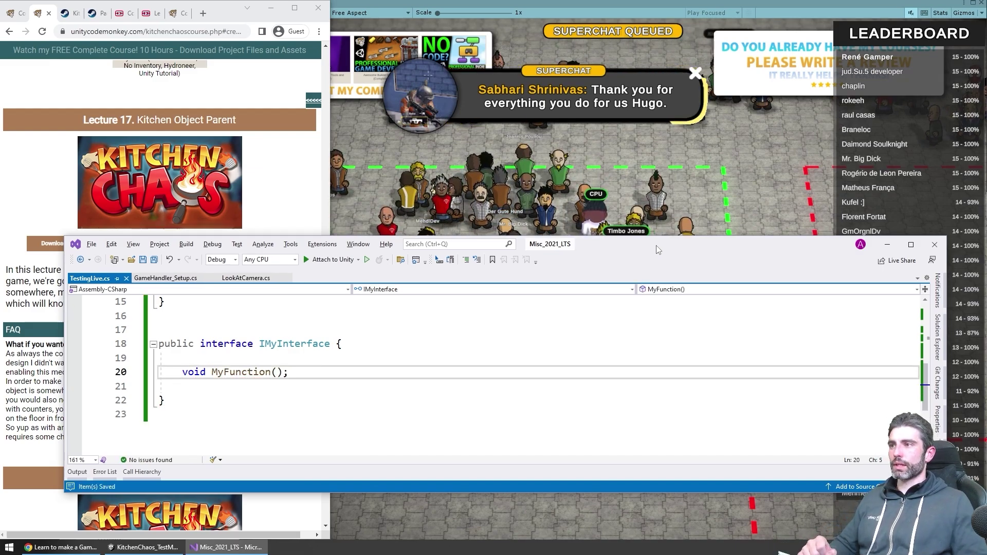
Step: Give MyFunction a default body with a Debug.Log call logging "asdf"
double_click(309, 344)
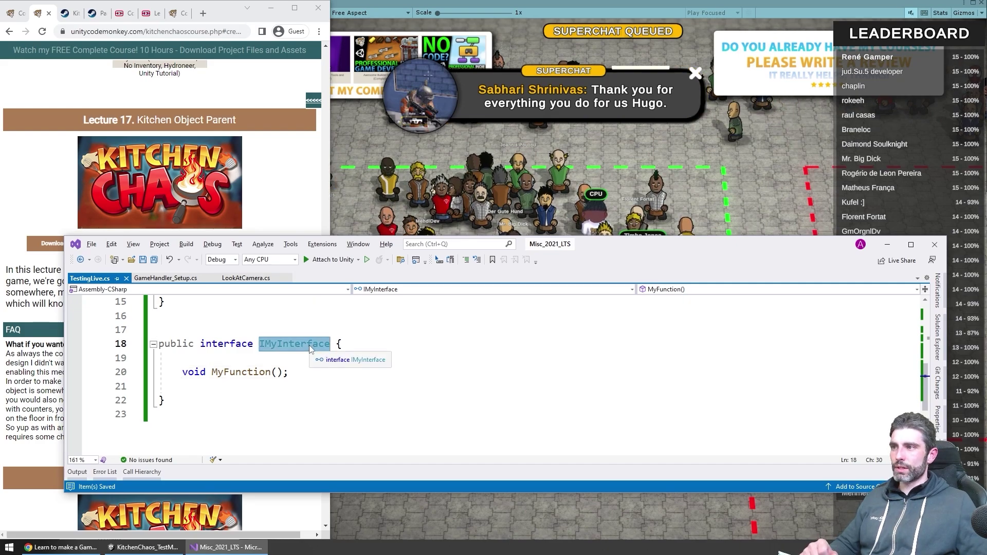
mouse_move(627, 249)
left_mouse_down()
mouse_move(613, 295)
mouse_move(612, 435)
mouse_move(615, 251)
left_mouse_up()
left_click(230, 387)
left_click(243, 372)
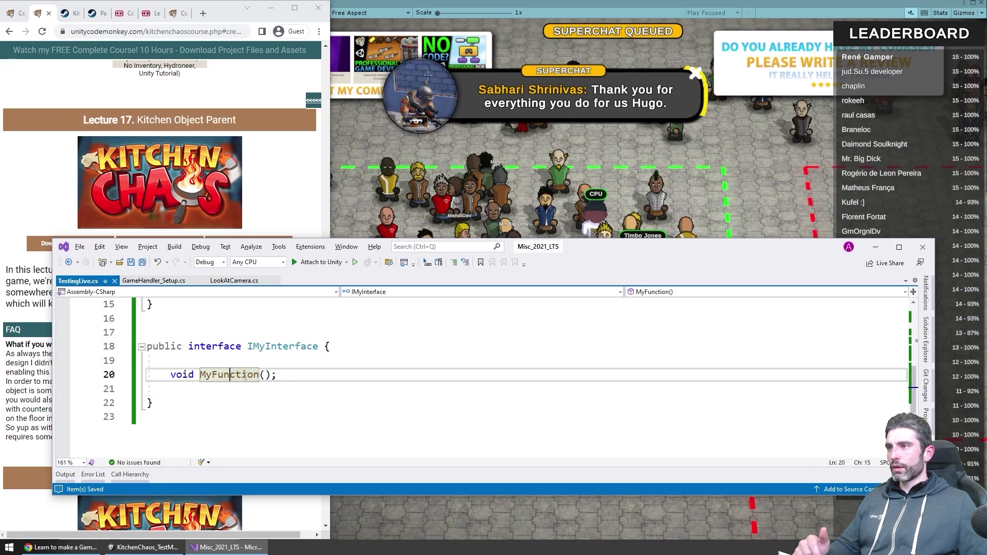
type("{")
key("Return")
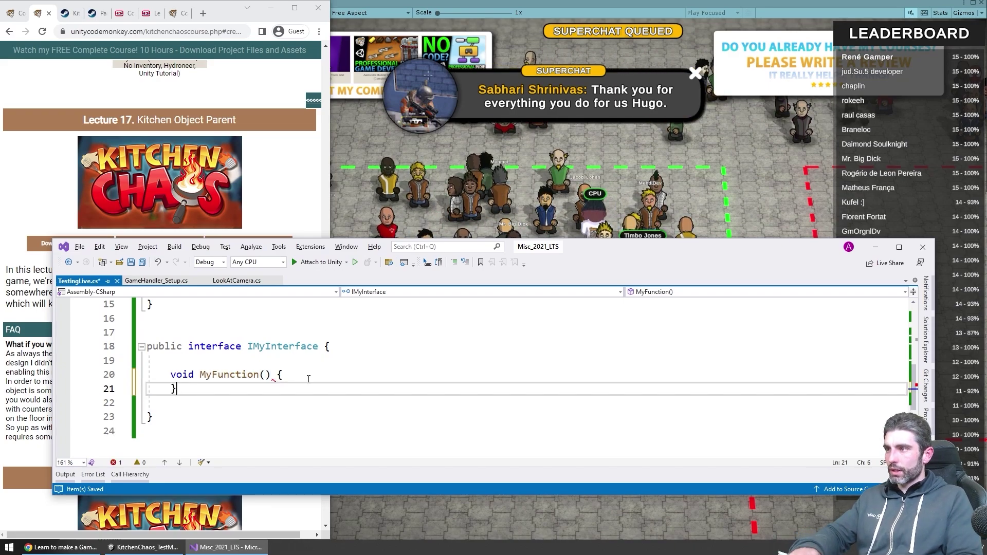
type("Debug.Log();")
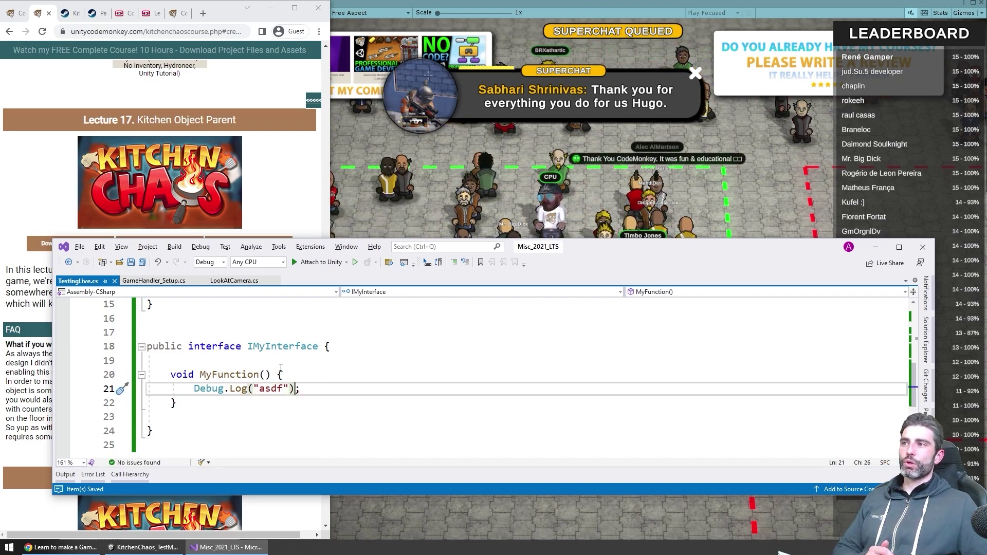
Step: Highlight the IMyInterface name and MyFunction's default body to point them out
double_click(282, 346)
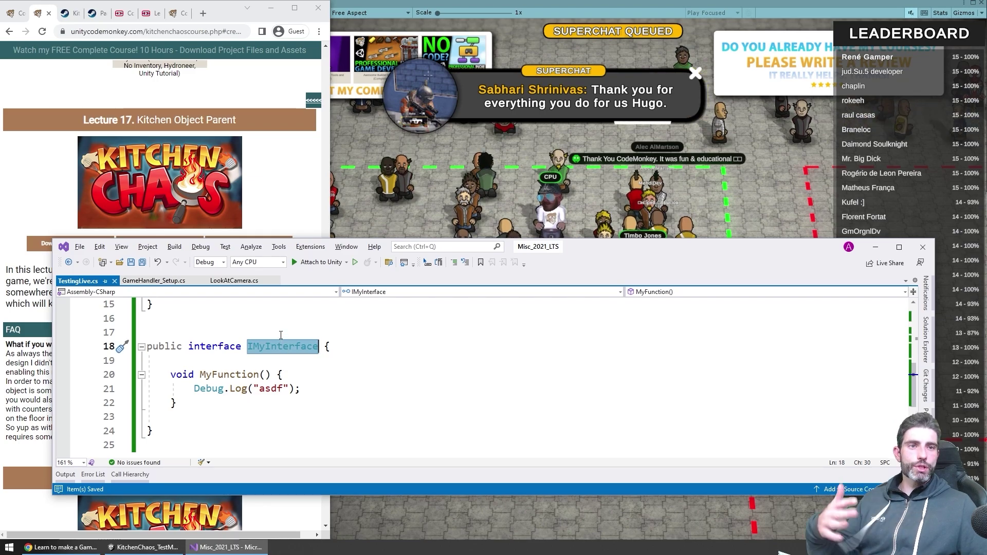
left_click(331, 378)
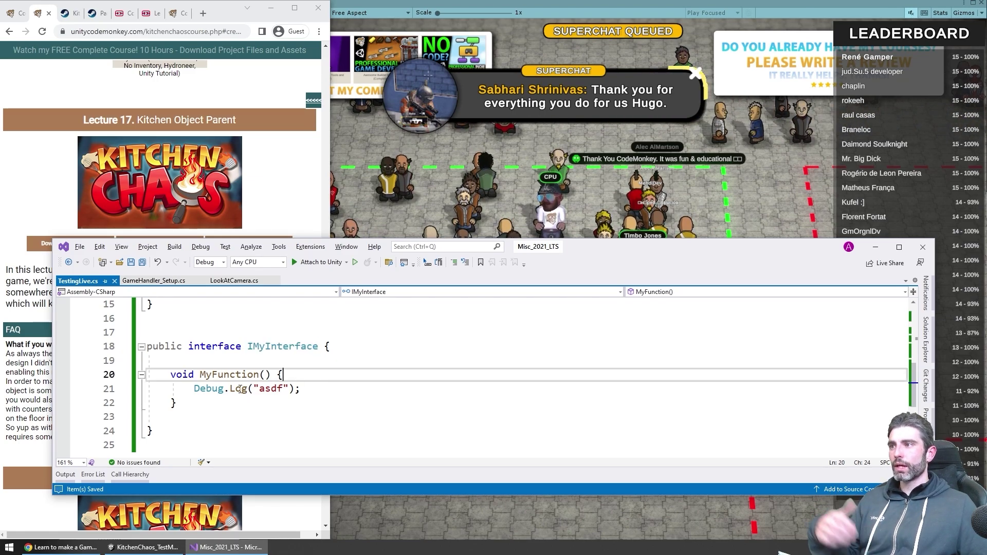
left_click(213, 401)
left_click_drag(271, 375, 253, 403)
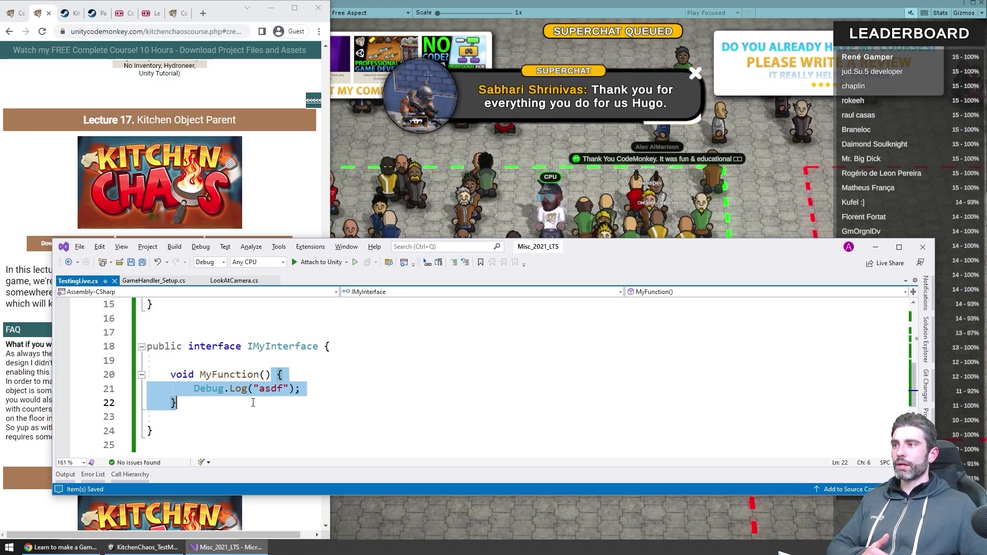
left_click(253, 403)
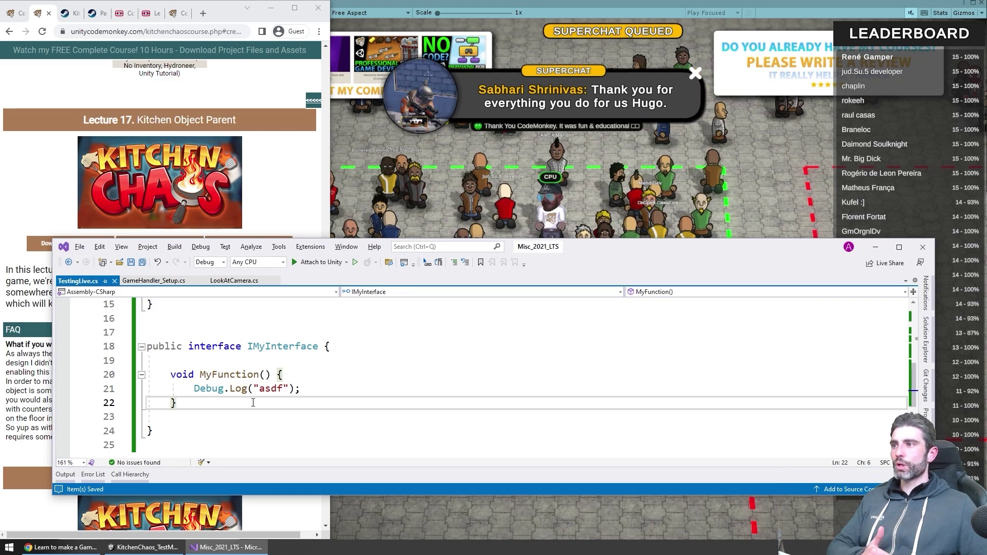
left_click(291, 356)
double_click(290, 353)
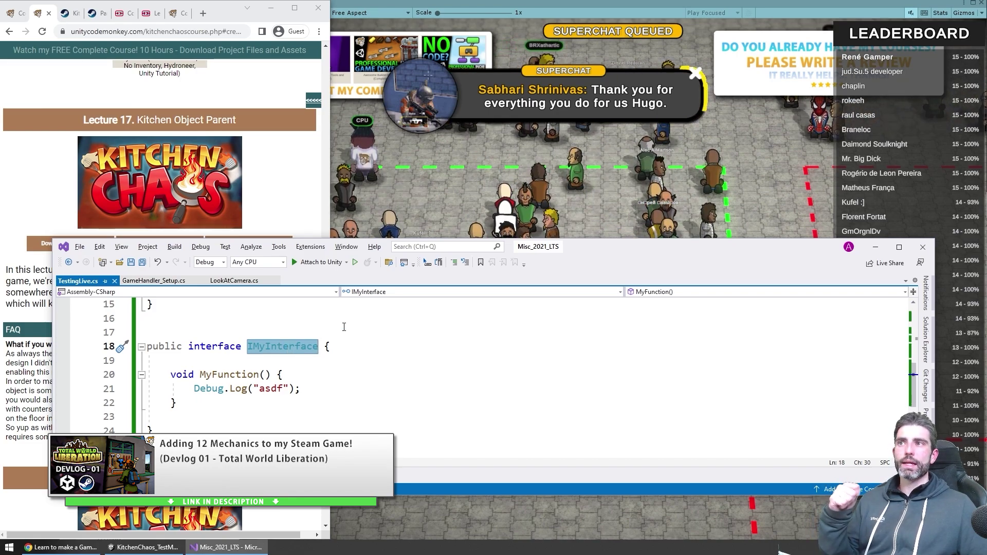
left_click_drag(626, 255, 687, 299)
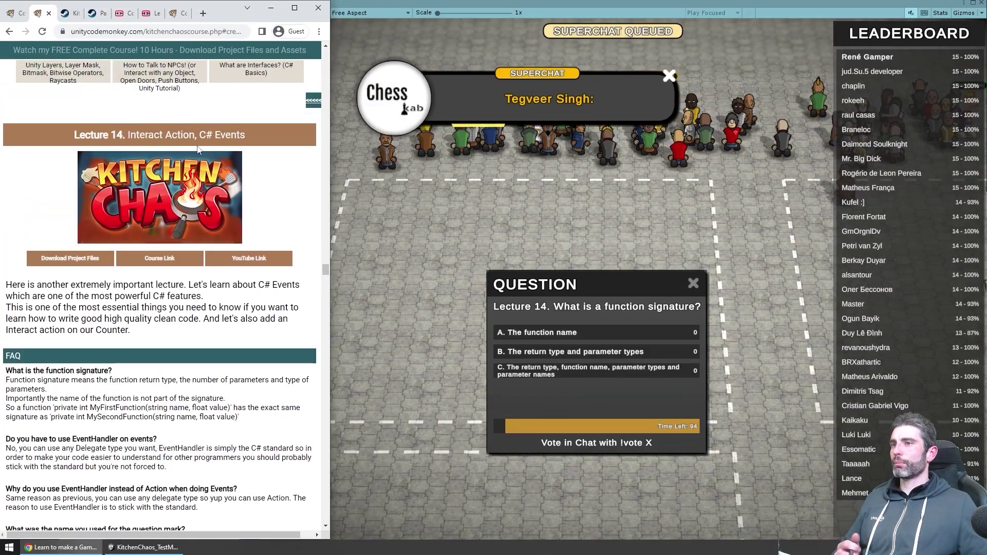
Step: Bring the Unity game view in front of the Lecture 14 course page
scroll(149, 258, "down", 1)
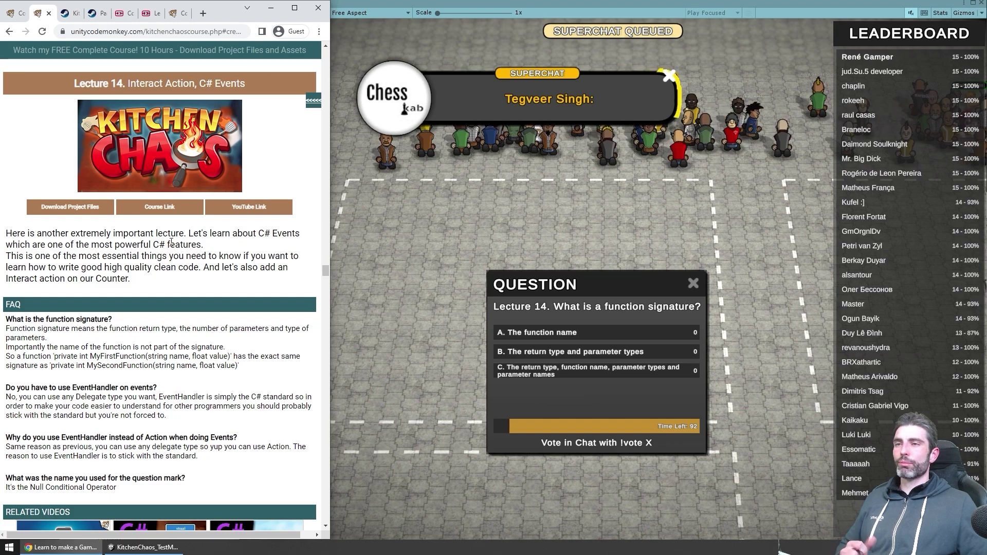
left_click(596, 264)
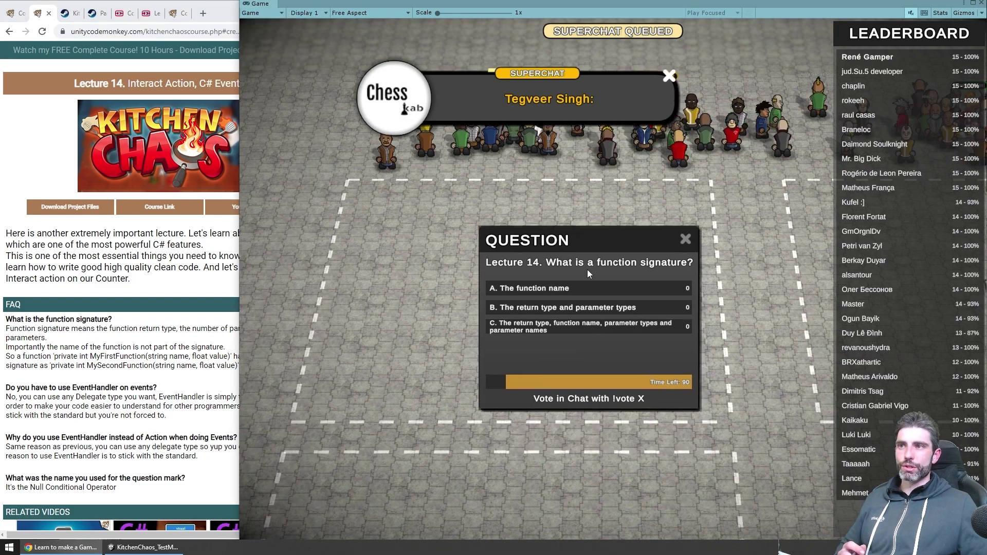